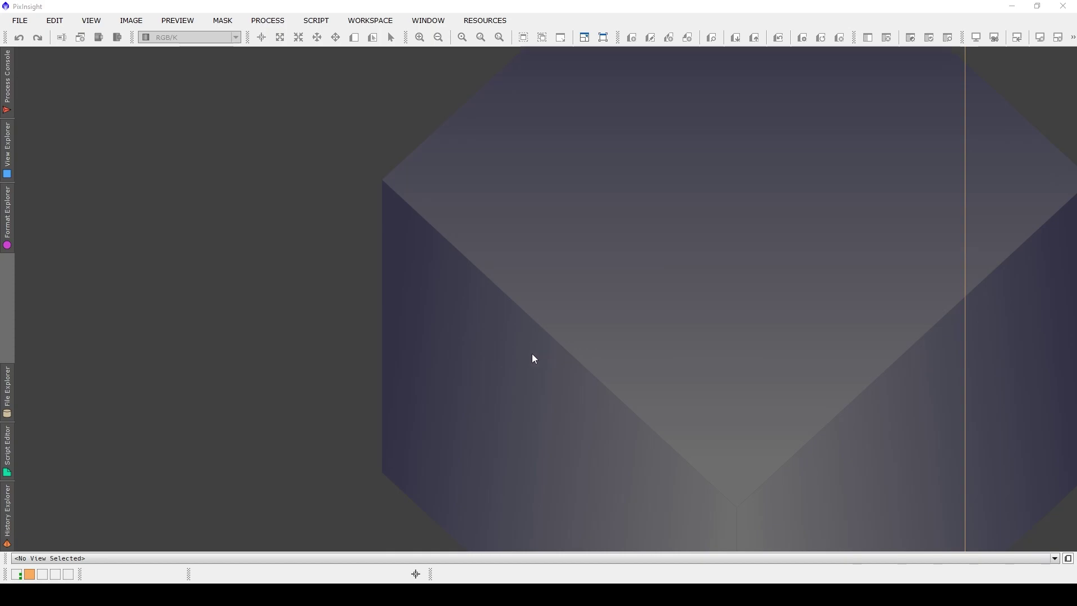
Check the installed PixInsight core version and build in the About information, and close it.
{"action": "left_click", "coordinate": [486, 21]}
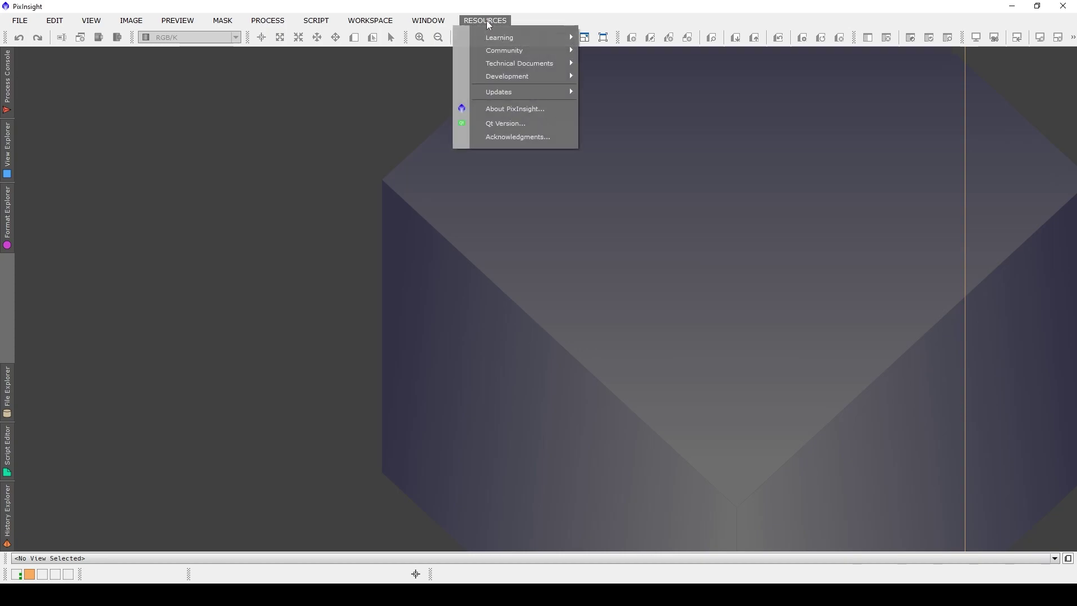
{"action": "left_click", "coordinate": [517, 110]}
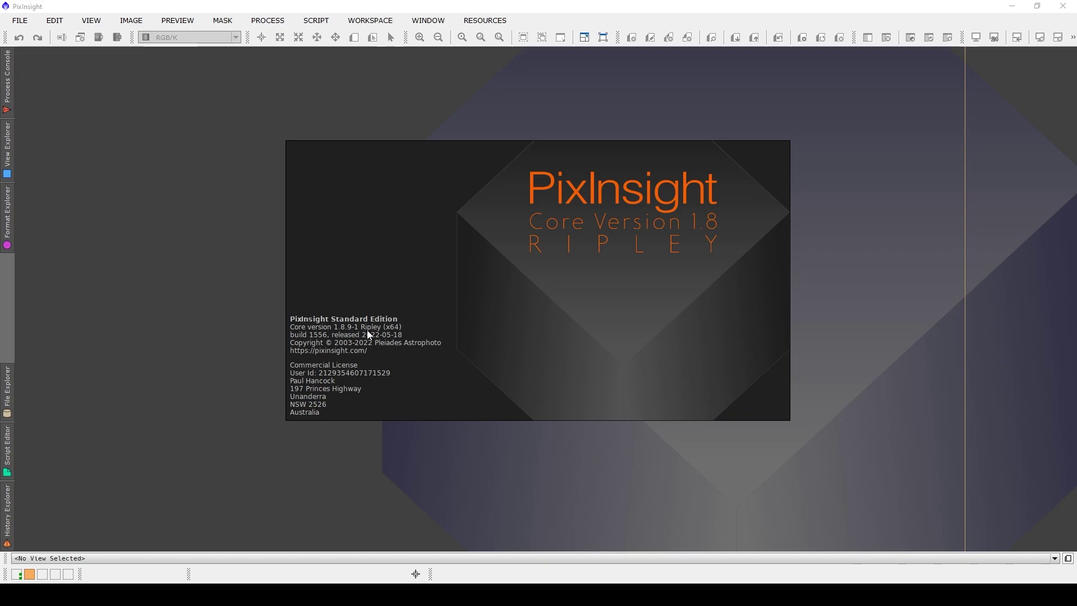
{"action": "left_click", "coordinate": [450, 298]}
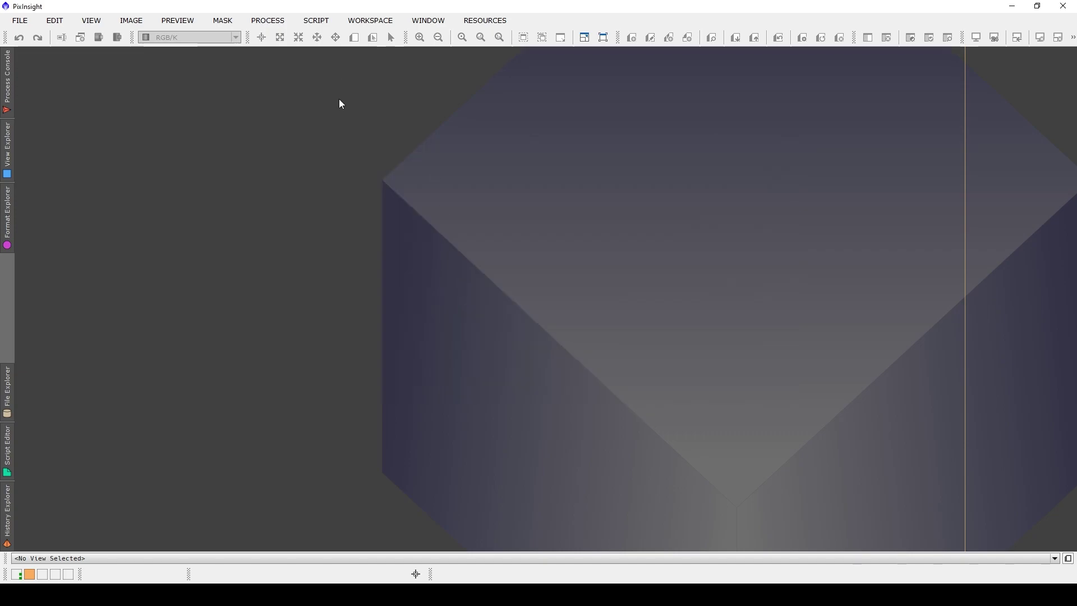
Look through the complete list of installed processes without starting any of them.
{"action": "left_click", "coordinate": [267, 20]}
{"action": "mouse_move", "coordinate": [456, 13]}
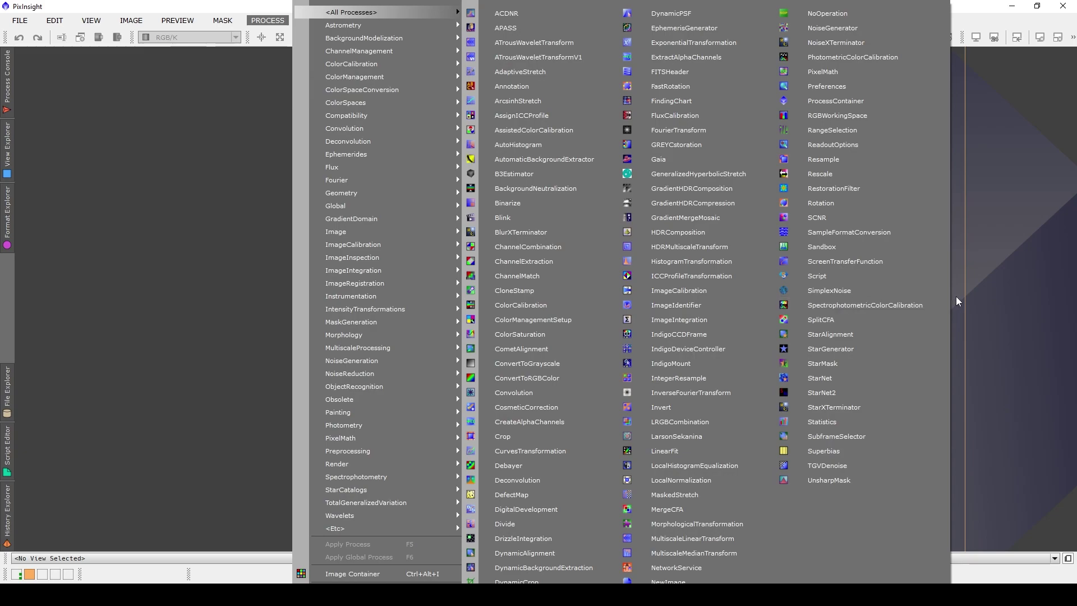
{"action": "key", "text": "Escape"}
{"action": "key", "text": "Escape"}
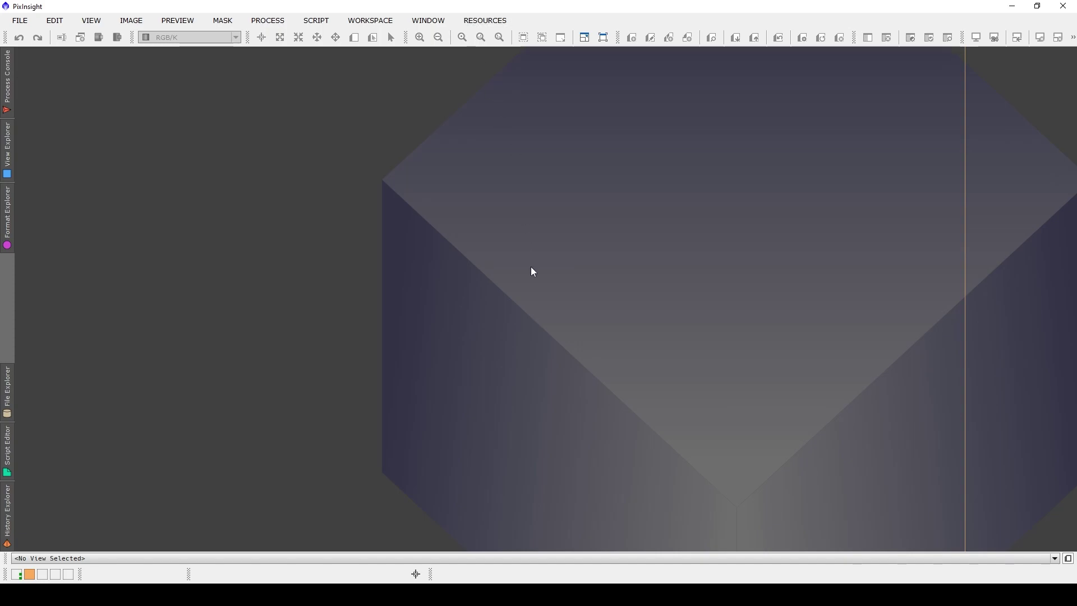
Locate the Check for Updates command among the update resources without running it.
{"action": "left_click", "coordinate": [490, 26]}
{"action": "mouse_move", "coordinate": [509, 98]}
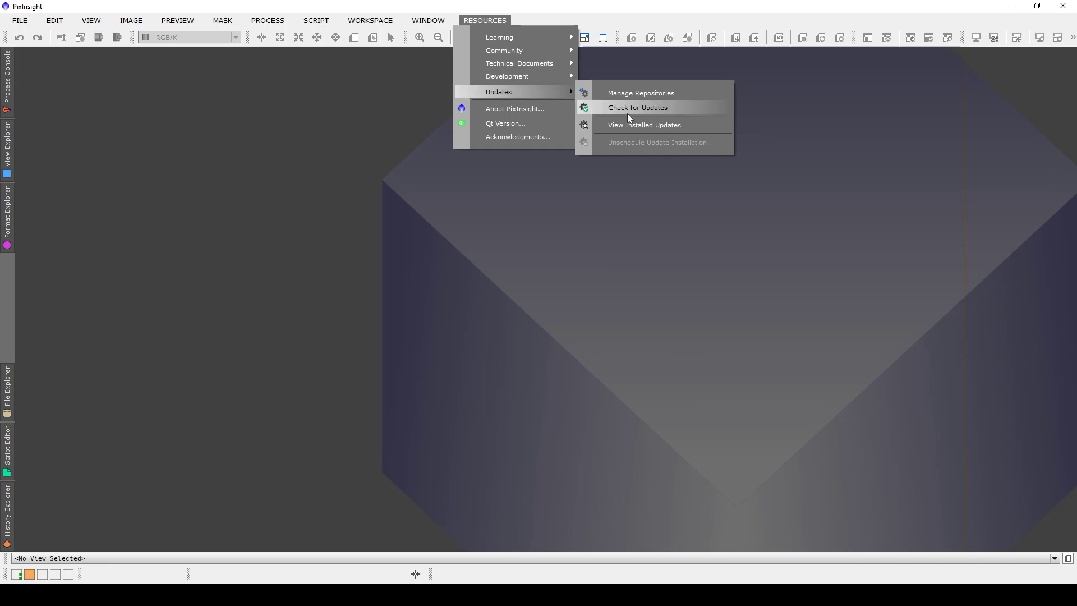
{"action": "key", "text": "Escape"}
{"action": "key", "text": "Escape"}
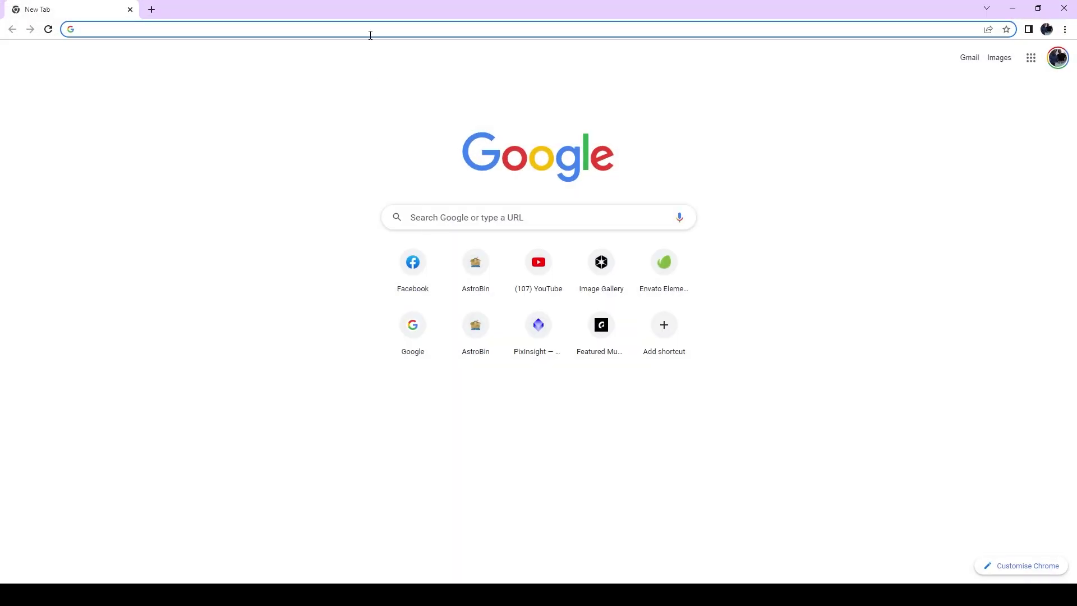
In the Chrome browser, search the web for PixInsight and open its official website.
{"action": "left_click", "coordinate": [366, 34]}
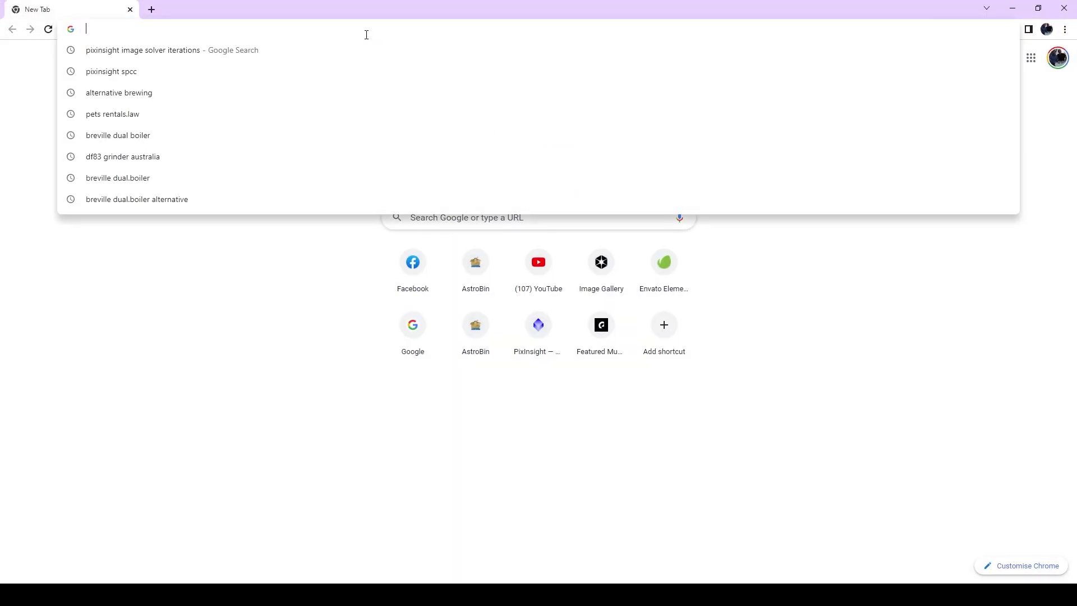
{"action": "type", "text": "pixnish"}
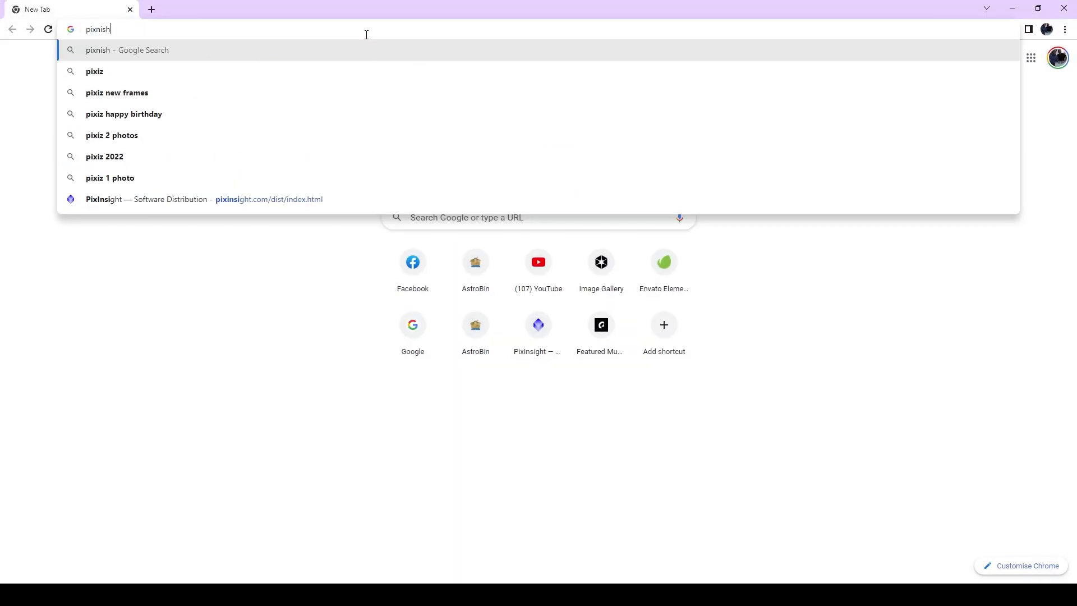
{"action": "type", "text": "gt"}
{"action": "key", "text": "Return"}
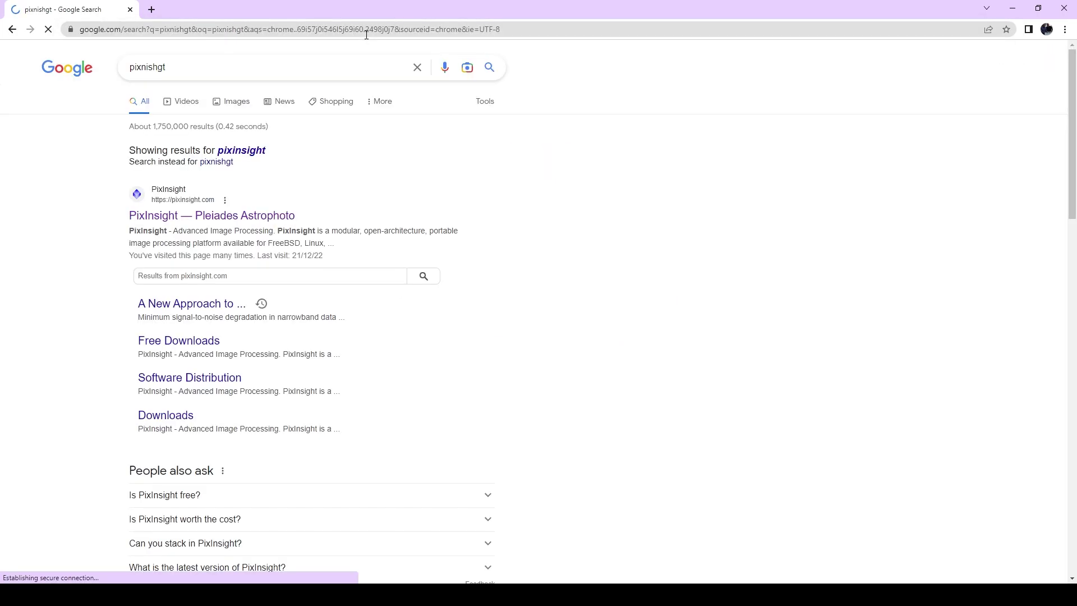
{"action": "left_click", "coordinate": [193, 217]}
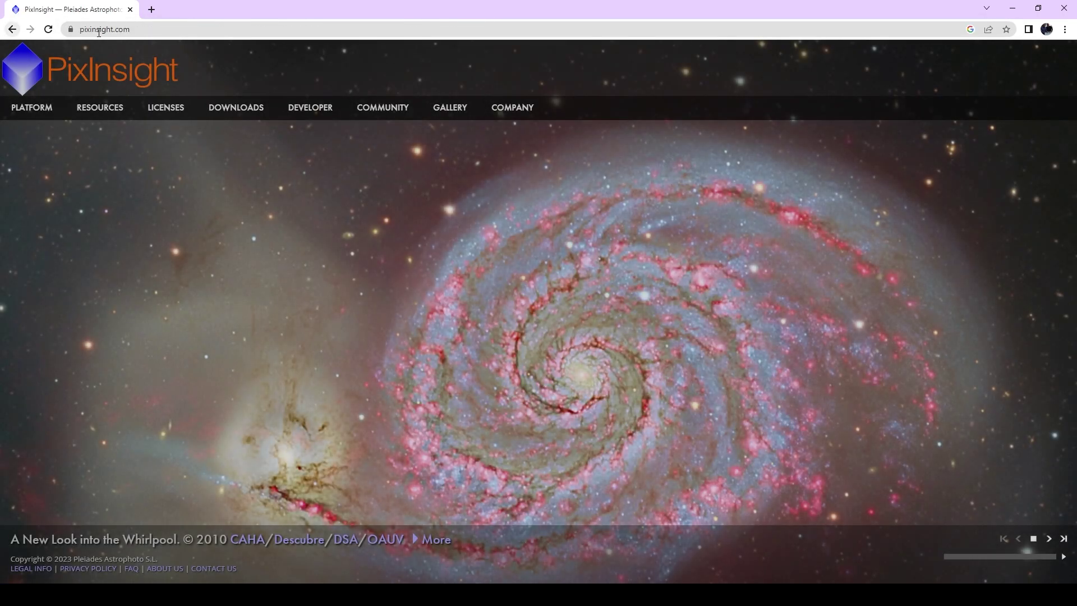
Open the Software Distribution page from the PixInsight website's downloads.
{"action": "mouse_move", "coordinate": [100, 107]}
{"action": "mouse_move", "coordinate": [246, 107]}
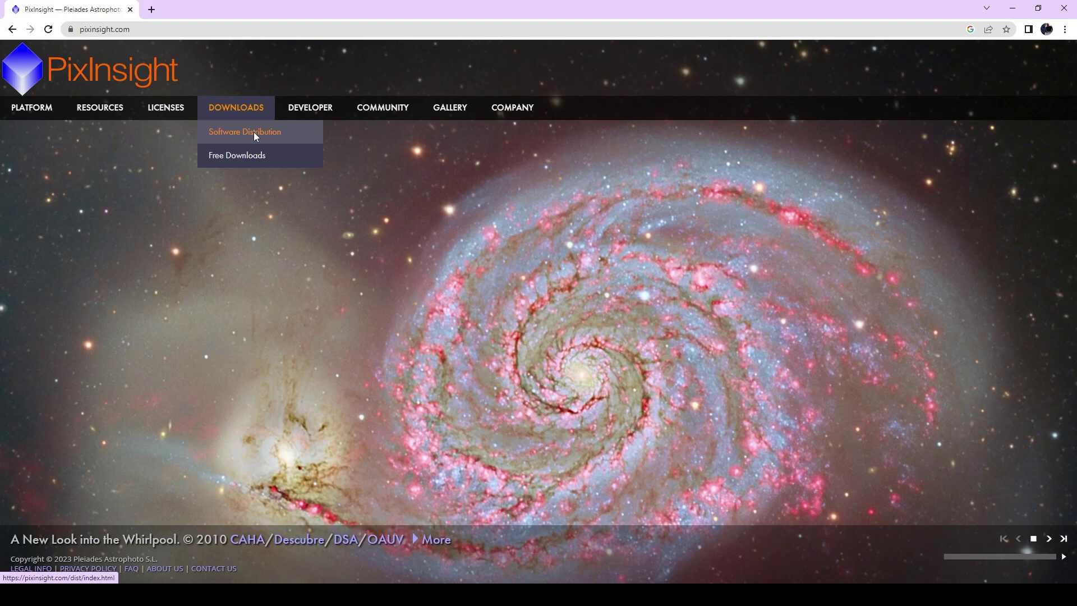
{"action": "left_click", "coordinate": [254, 133]}
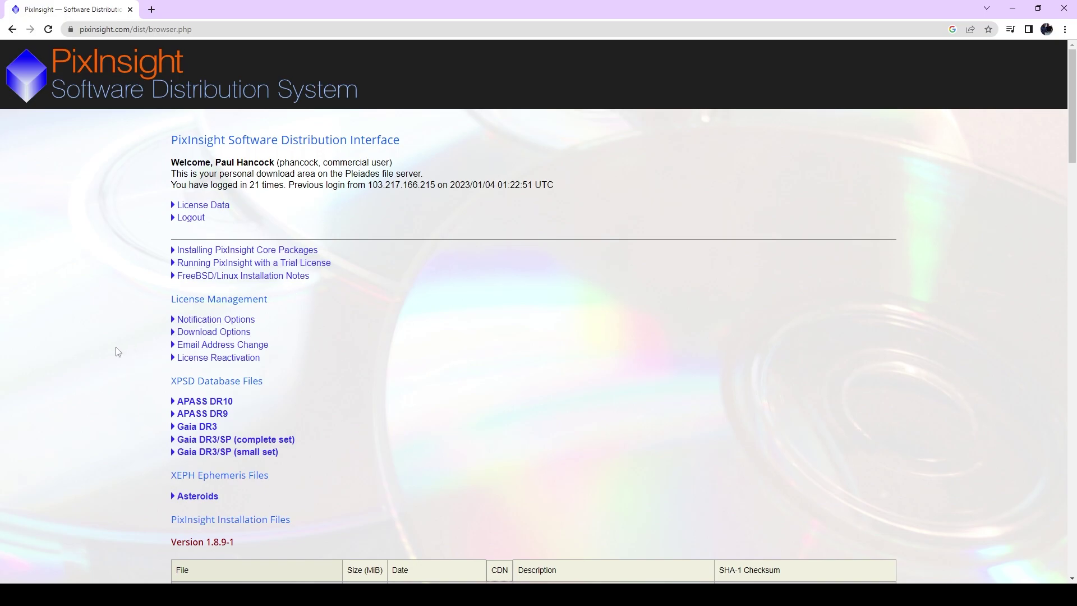
Examine the Gaia DR3 and Gaia DR3/SP (small set) file lists among the XPSD database files, collapsing each after viewing.
{"action": "scroll", "coordinate": [123, 350], "scroll_direction": "down", "scroll_amount": 4}
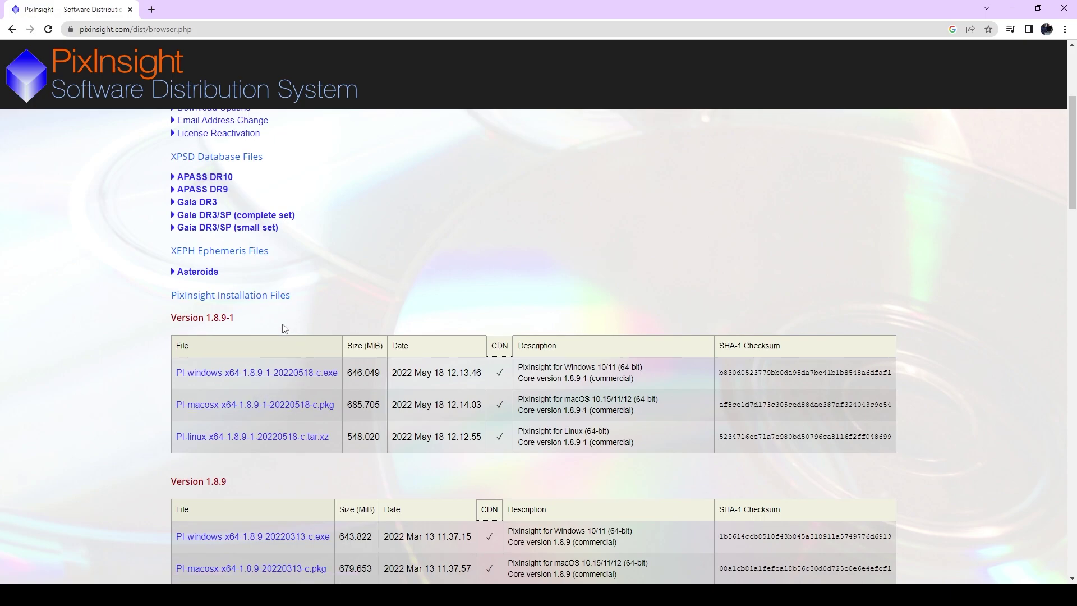
{"action": "scroll", "coordinate": [188, 367], "scroll_direction": "up", "scroll_amount": 1}
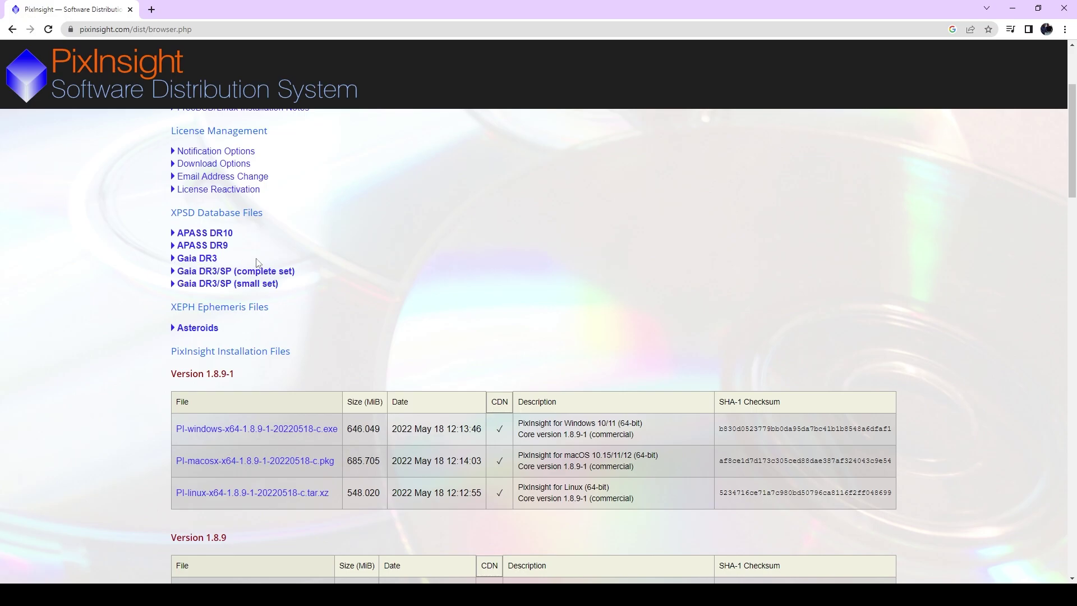
{"action": "left_click", "coordinate": [177, 261]}
{"action": "scroll", "coordinate": [147, 298], "scroll_direction": "down", "scroll_amount": 2}
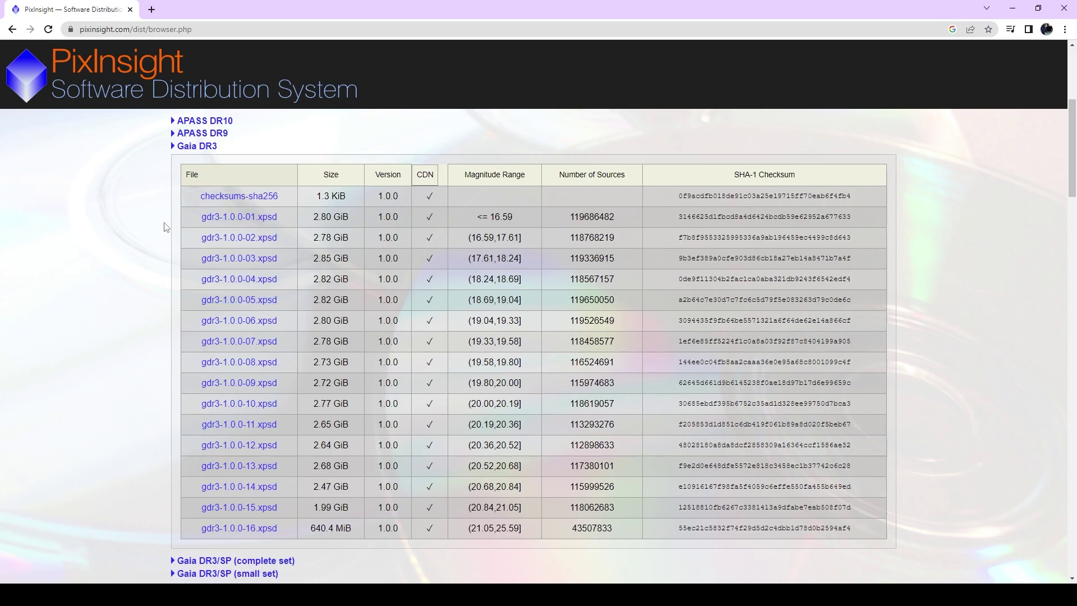
{"action": "scroll", "coordinate": [170, 225], "scroll_direction": "up", "scroll_amount": 2}
{"action": "scroll", "coordinate": [127, 325], "scroll_direction": "down", "scroll_amount": 8}
{"action": "scroll", "coordinate": [153, 241], "scroll_direction": "up", "scroll_amount": 5}
{"action": "scroll", "coordinate": [154, 242], "scroll_direction": "up", "scroll_amount": 1}
{"action": "left_click", "coordinate": [171, 146]}
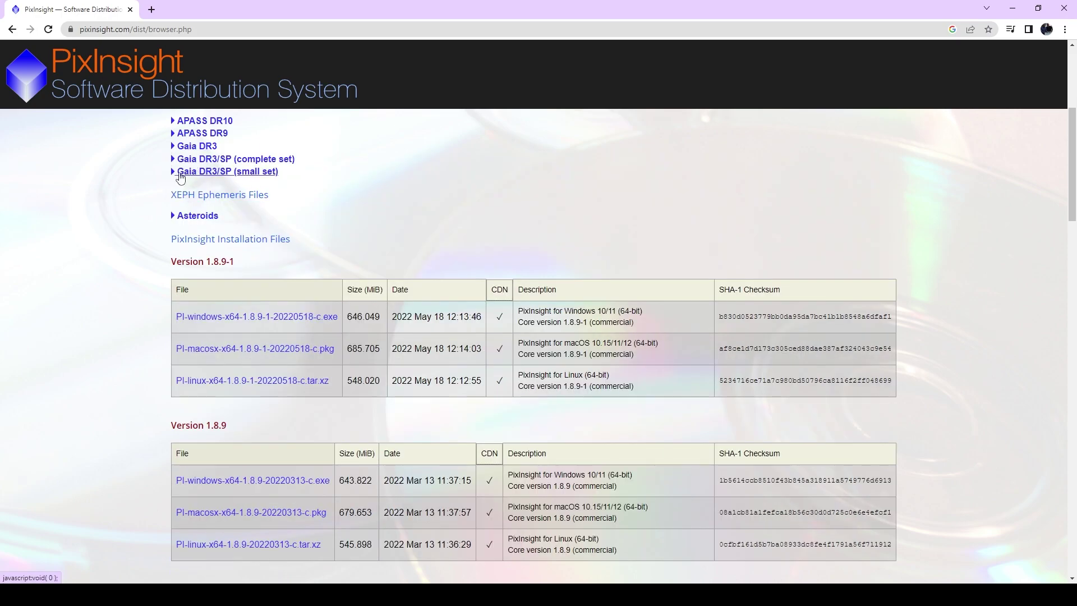
{"action": "left_click", "coordinate": [179, 171]}
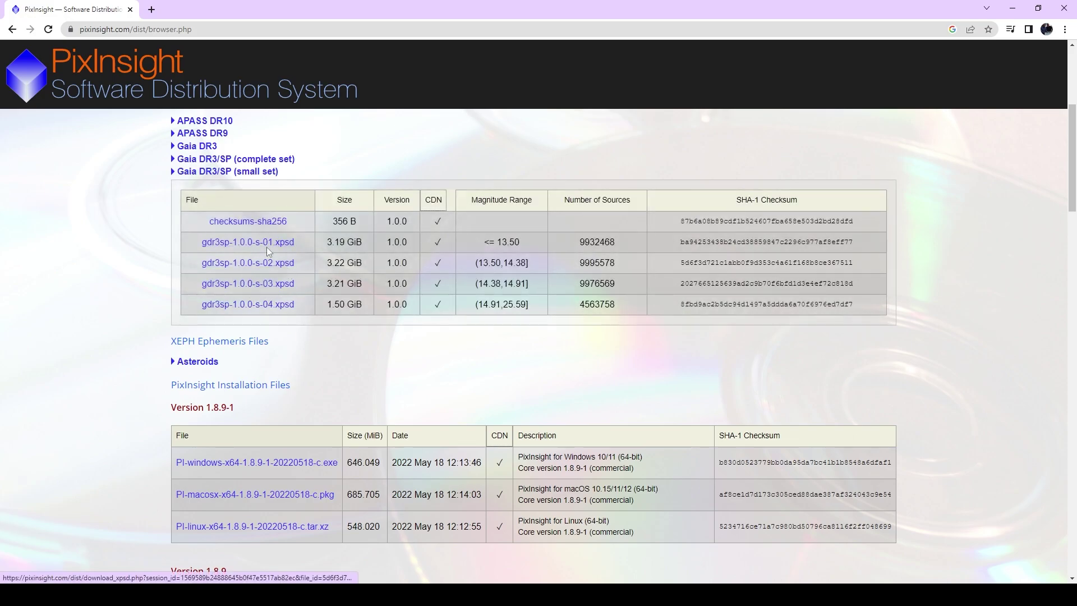
{"action": "left_click", "coordinate": [175, 173]}
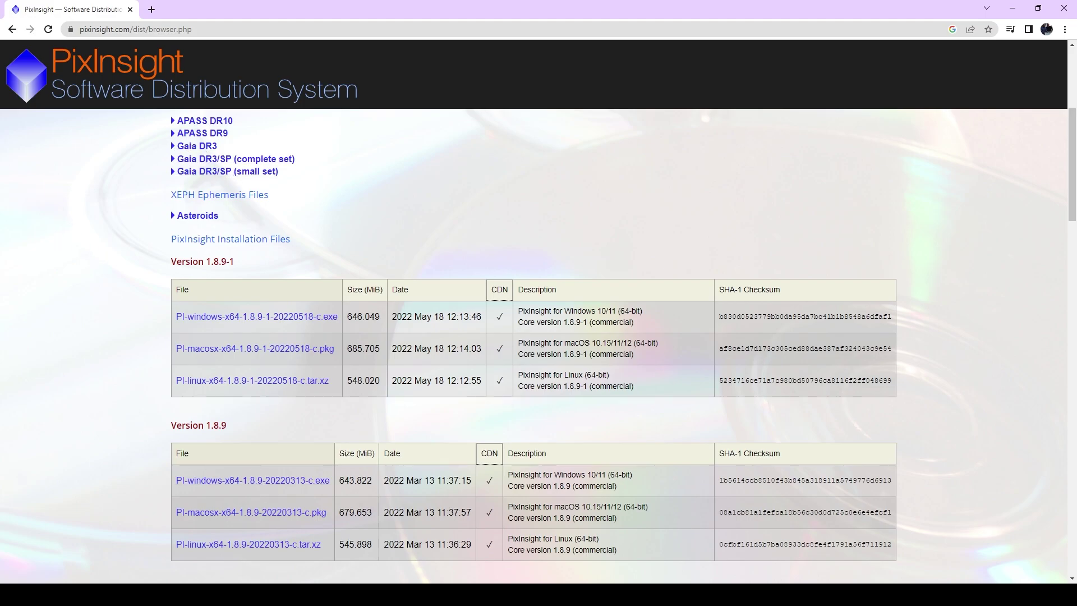
Switch to PixInsight, start the Gaia process and open its preferences.
{"action": "left_click", "coordinate": [318, 538]}
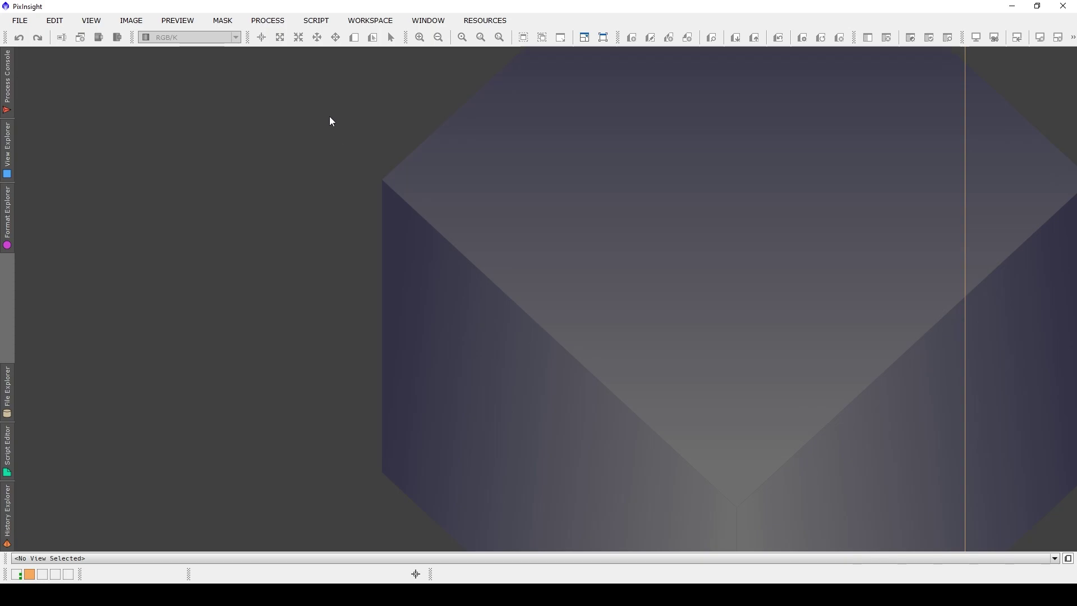
{"action": "left_click", "coordinate": [278, 23]}
{"action": "mouse_move", "coordinate": [344, 14]}
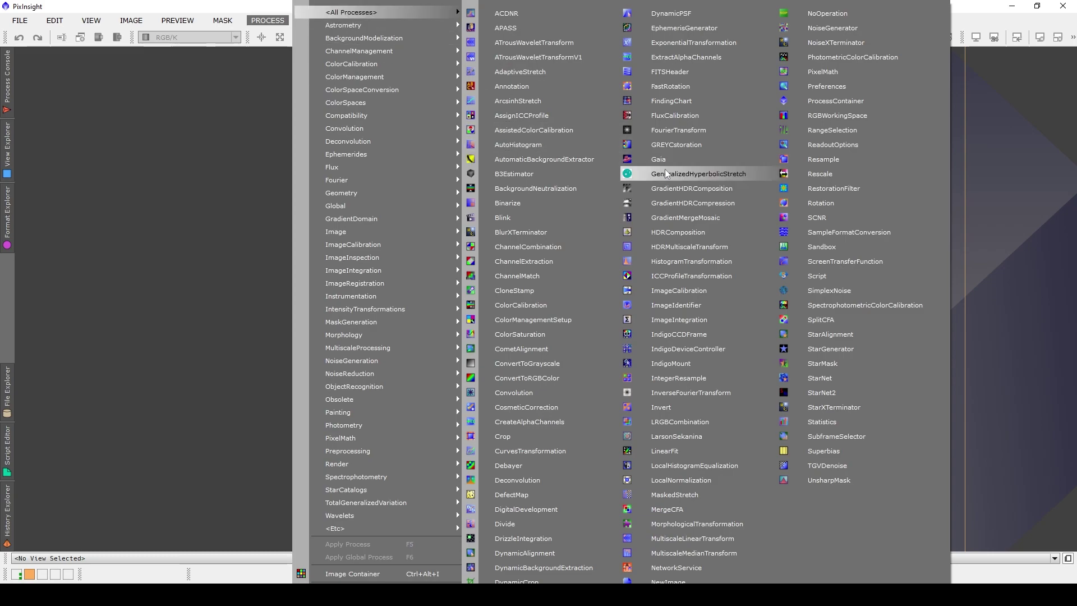
{"action": "left_click", "coordinate": [662, 160]}
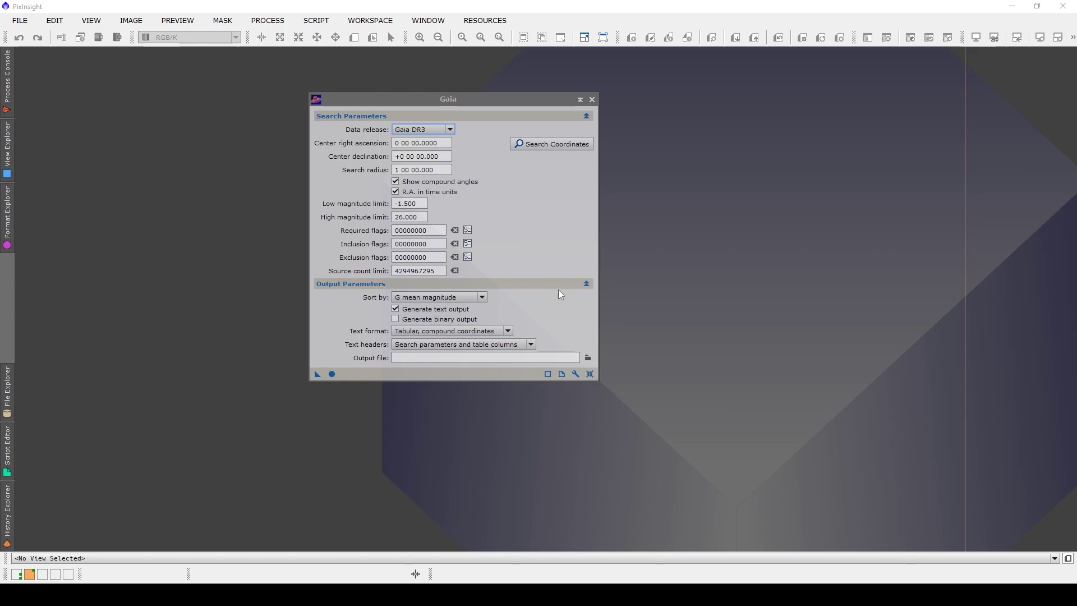
{"action": "left_click", "coordinate": [576, 374]}
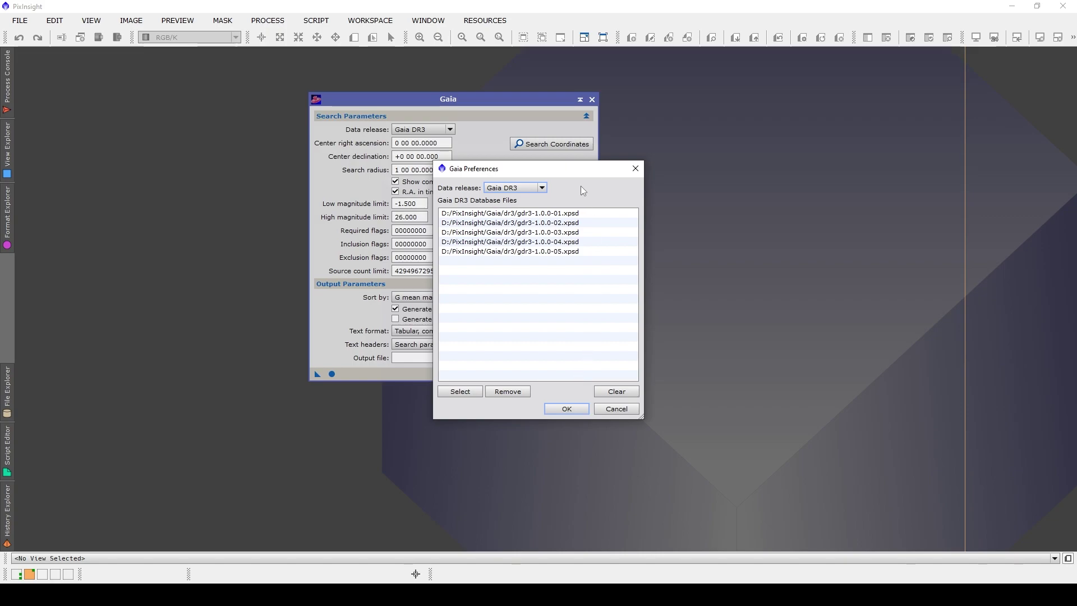
Choose the Gaia DR3 data release and browse for its database files in D:/PixInsight/Gaia/dr3.
{"action": "left_click", "coordinate": [521, 191]}
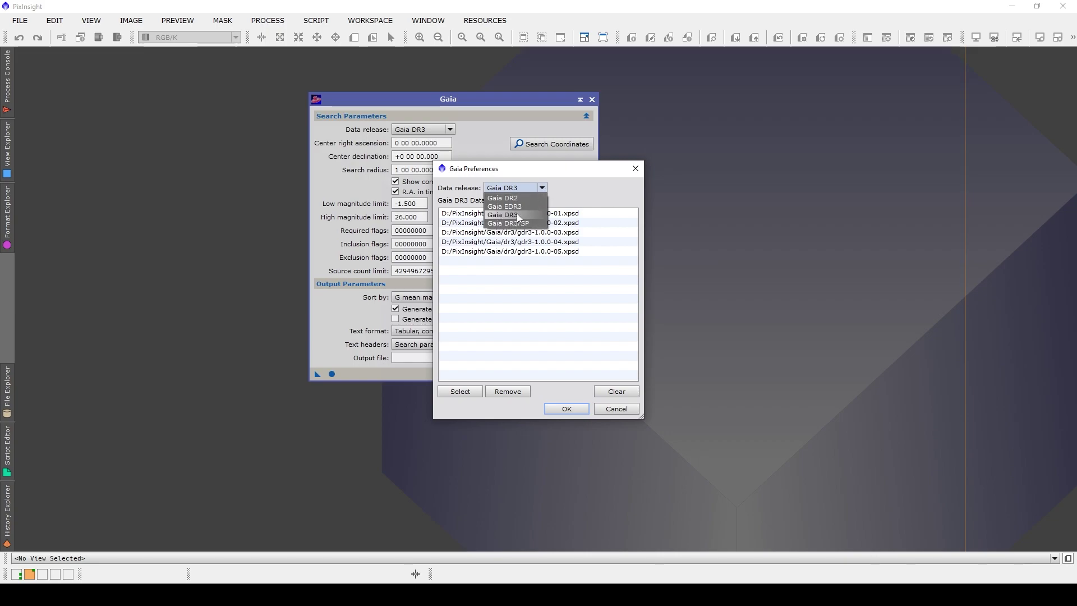
{"action": "left_click", "coordinate": [517, 214]}
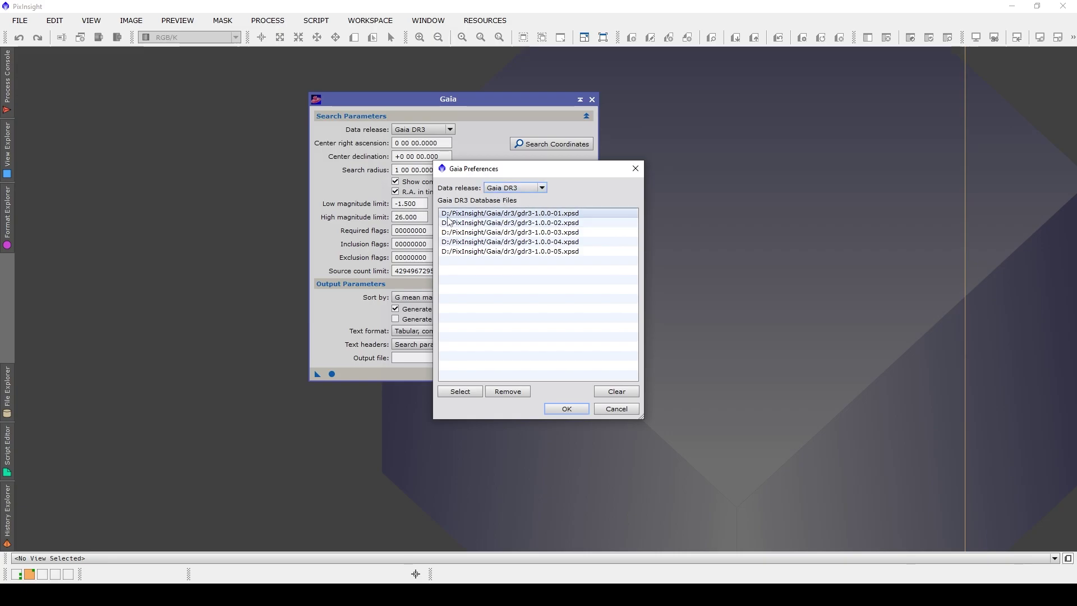
{"action": "left_click", "coordinate": [461, 392]}
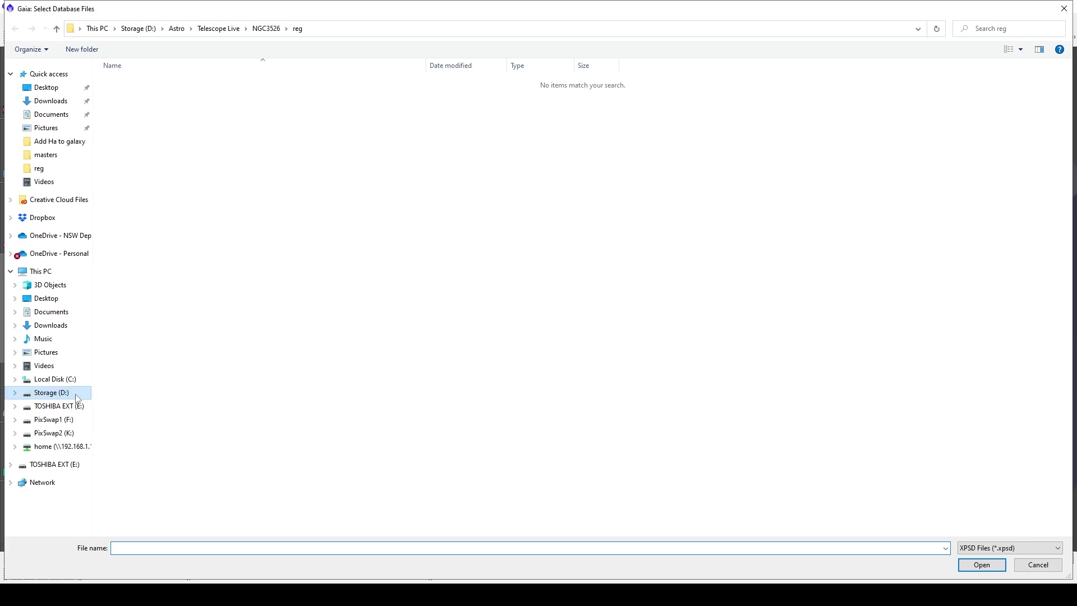
{"action": "left_click", "coordinate": [77, 397]}
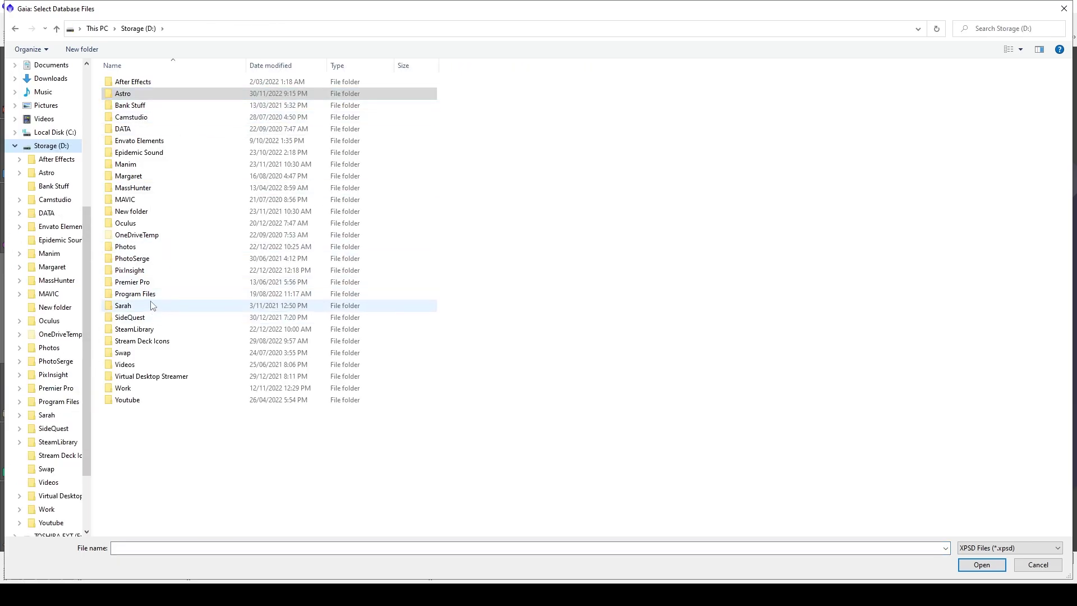
{"action": "double_click", "coordinate": [142, 274]}
{"action": "double_click", "coordinate": [132, 93]}
{"action": "double_click", "coordinate": [132, 84]}
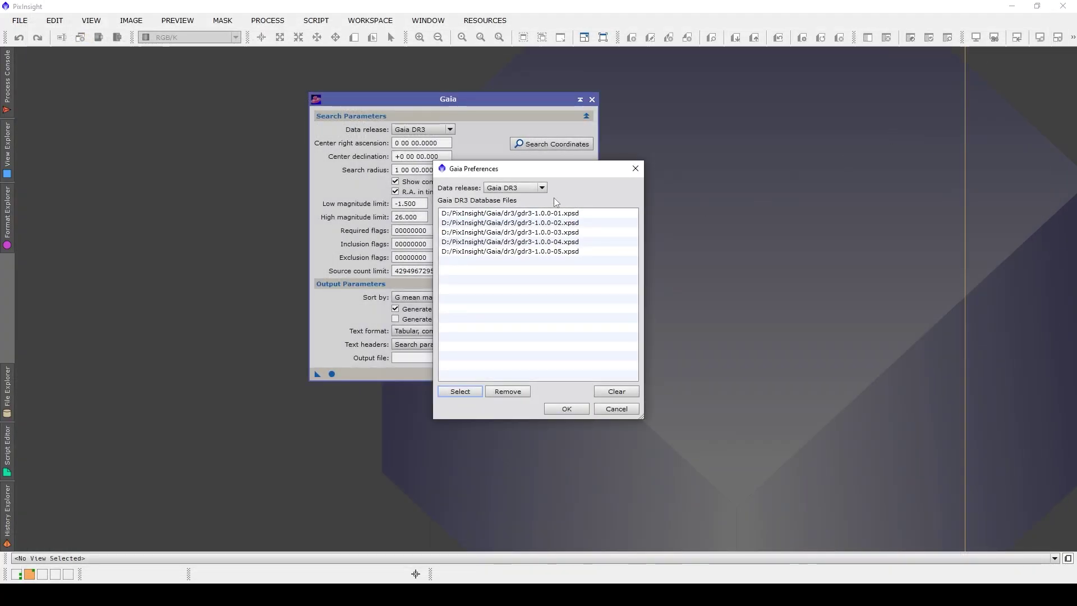
Select the Gaia DR3/SP data release to check its database files, accept the preferences and close the Gaia process.
{"action": "left_click", "coordinate": [542, 187]}
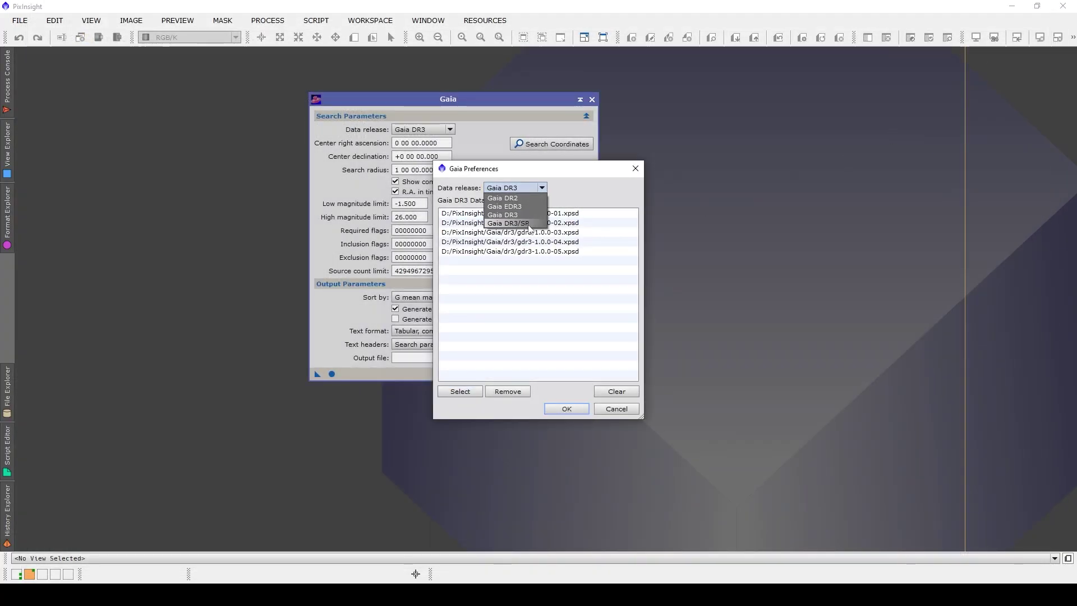
{"action": "left_click", "coordinate": [529, 224]}
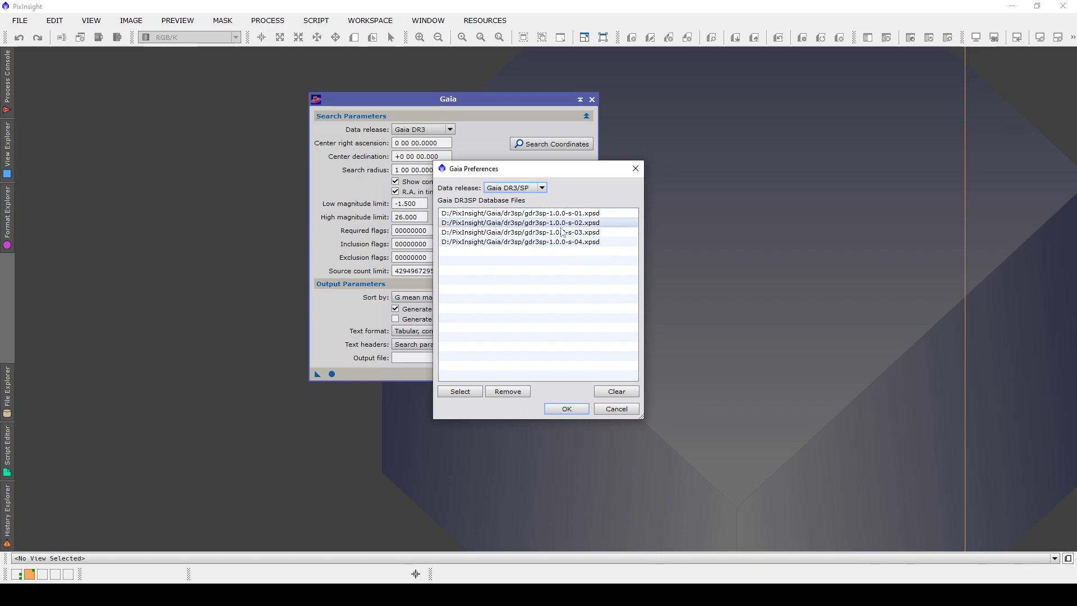
{"action": "left_click", "coordinate": [568, 408]}
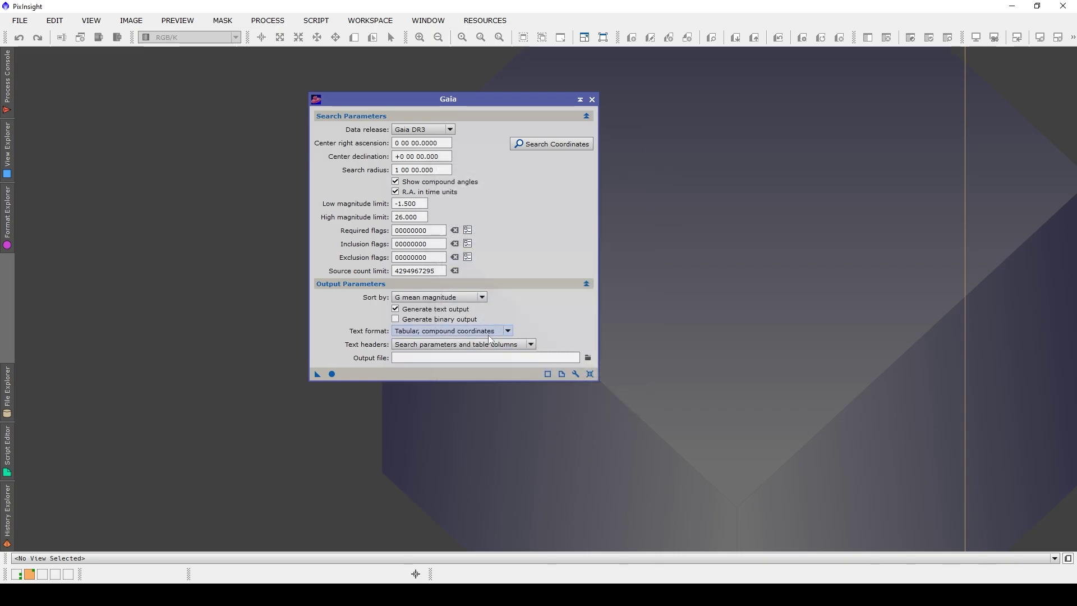
{"action": "left_click", "coordinate": [593, 99]}
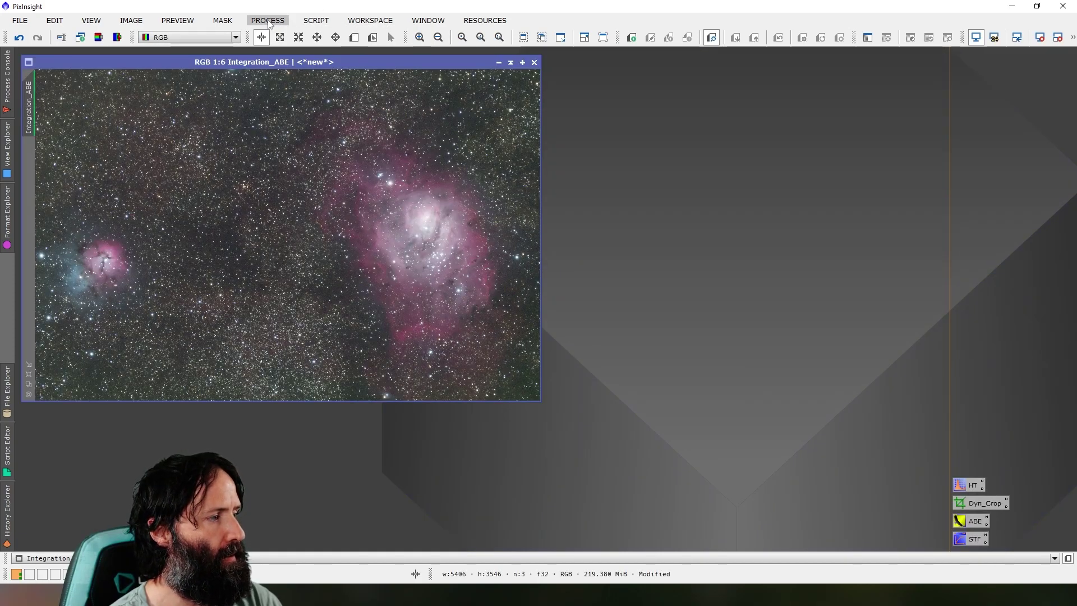
Open the SpectrophotometricColorCalibration process for the Integration_ABE image.
{"action": "left_click", "coordinate": [267, 21]}
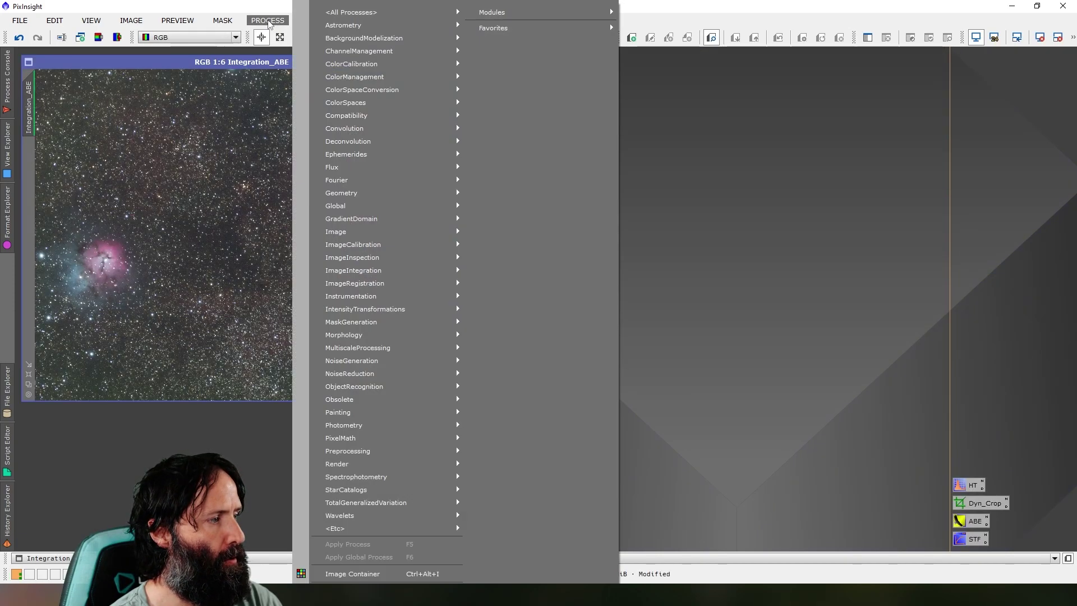
{"action": "mouse_move", "coordinate": [354, 14]}
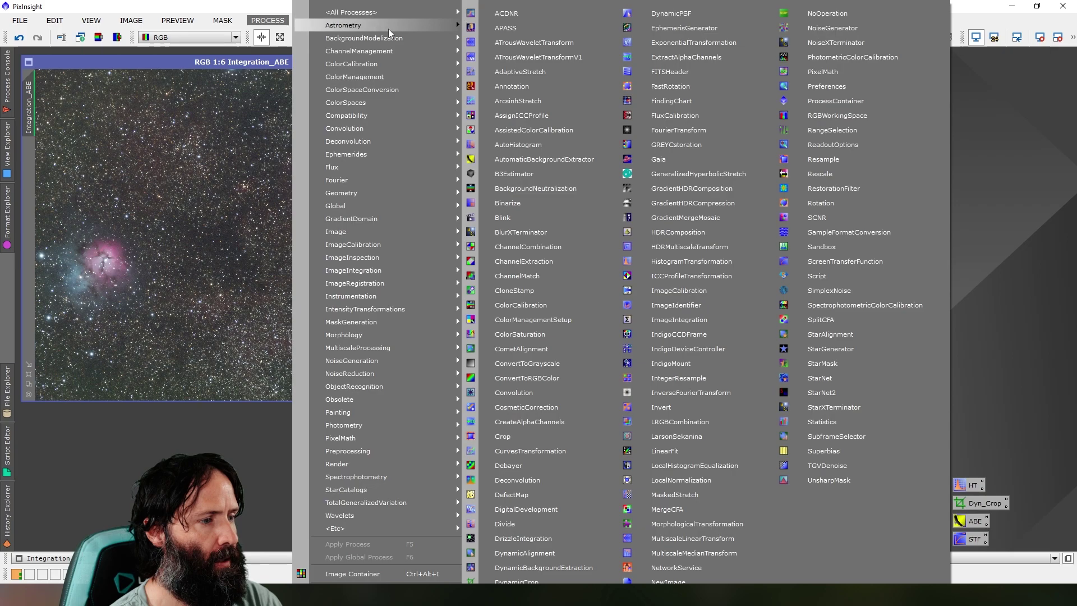
{"action": "left_click", "coordinate": [886, 306]}
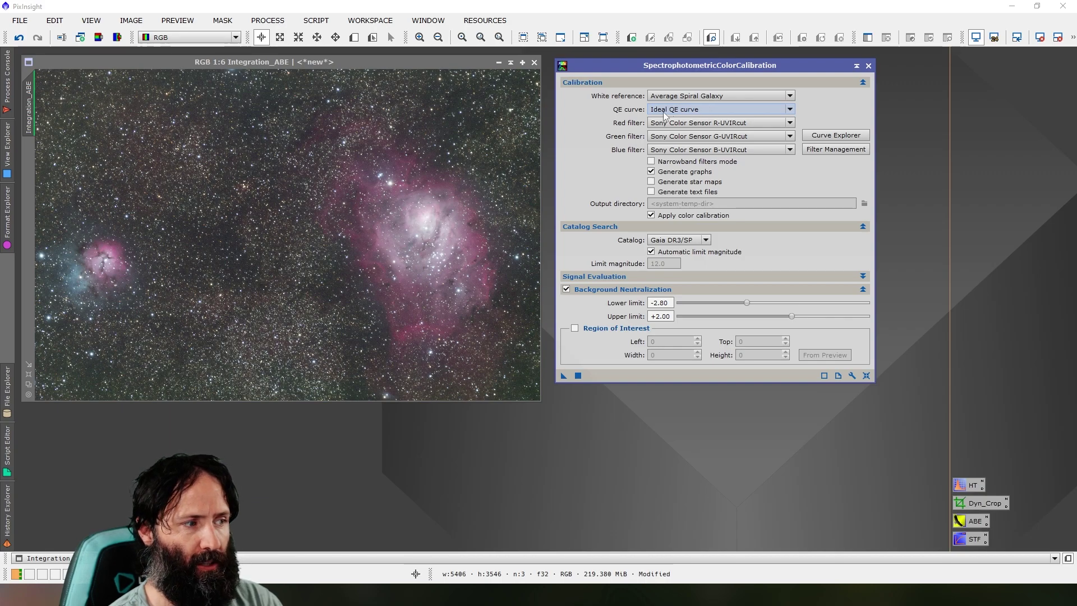
Keep the Ideal QE curve and set the red filter to ZWO R and the green filter to ZWO G.
{"action": "left_click", "coordinate": [698, 112]}
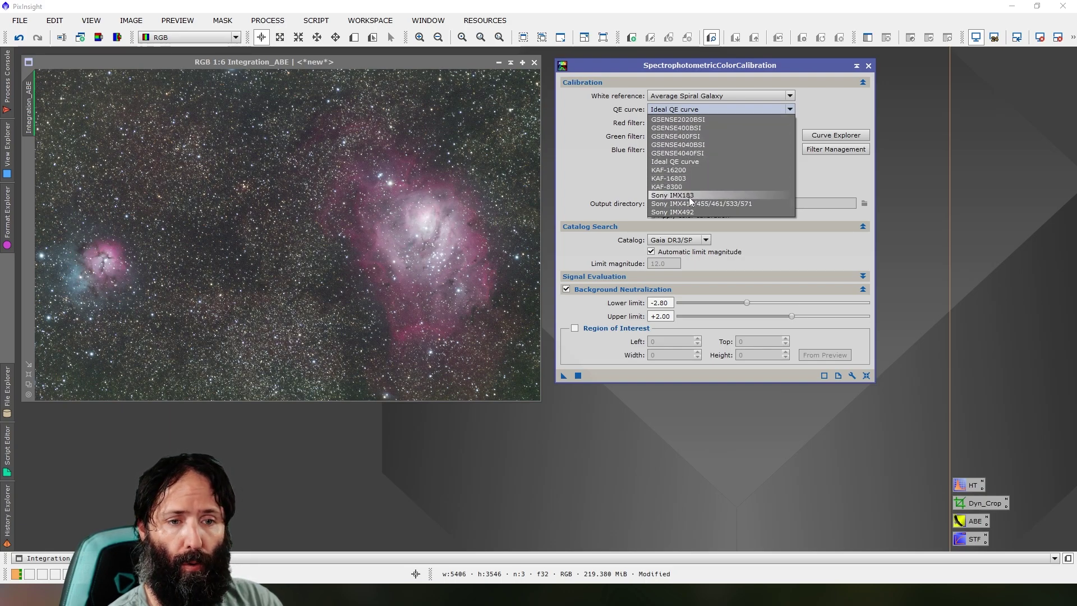
{"action": "left_click", "coordinate": [678, 162]}
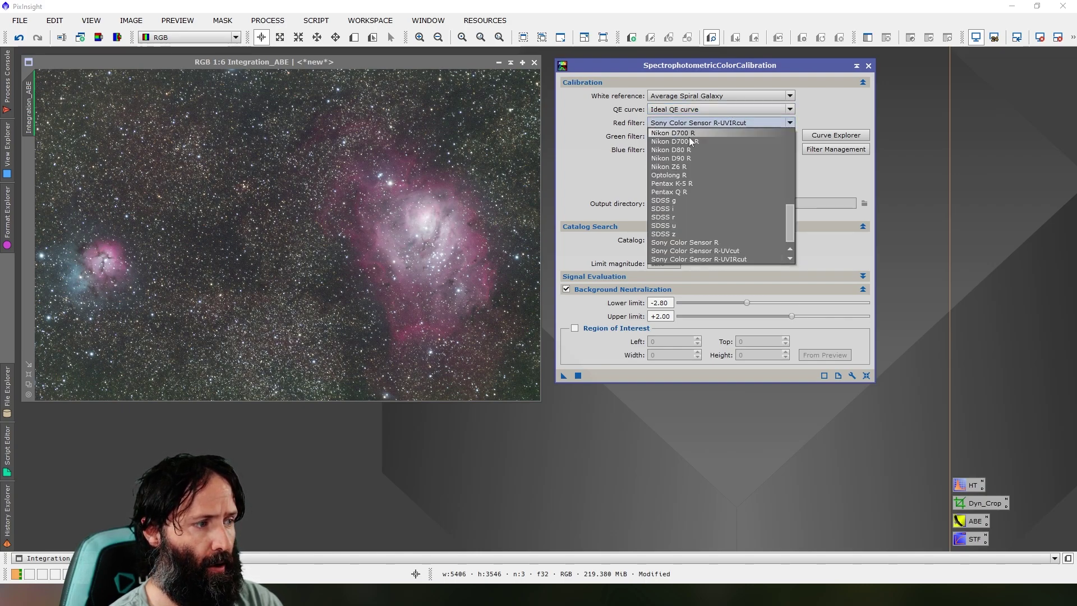
{"action": "scroll", "coordinate": [690, 143], "scroll_direction": "down", "scroll_amount": 1}
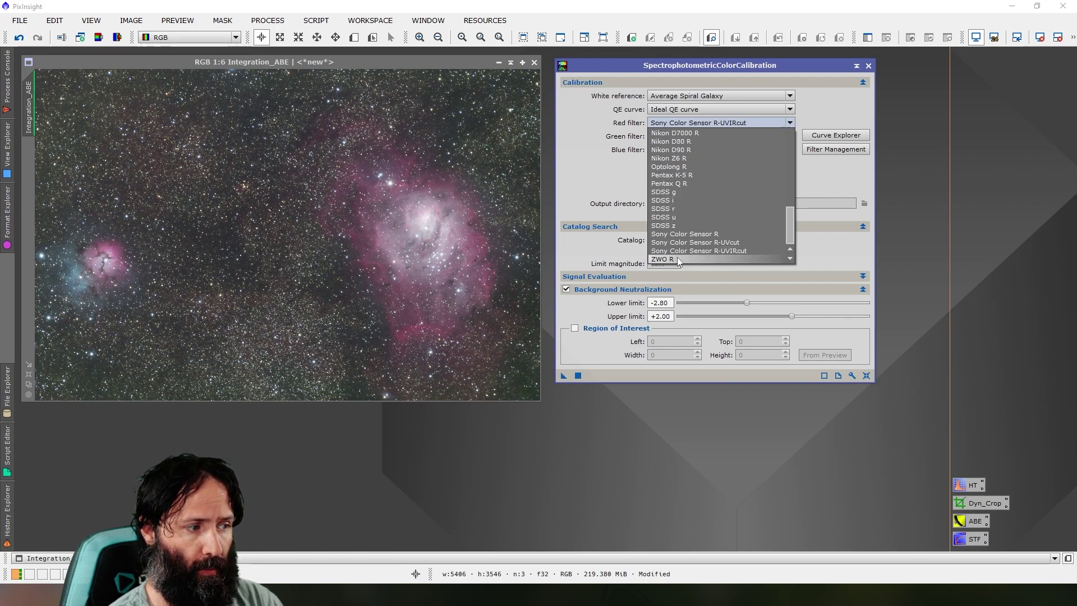
{"action": "left_click", "coordinate": [677, 259]}
{"action": "left_click", "coordinate": [685, 136]}
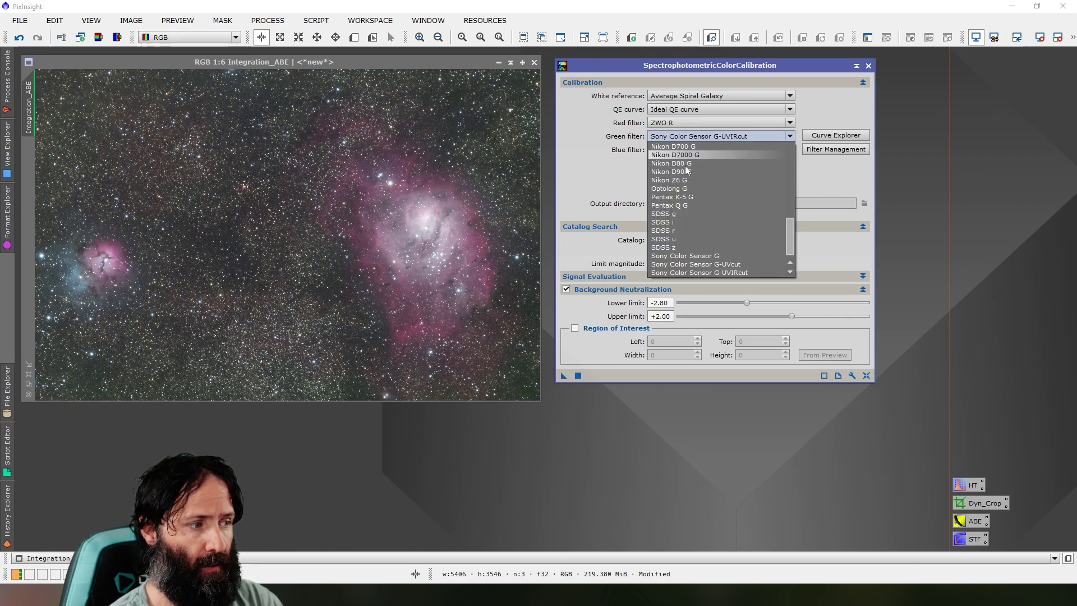
{"action": "left_click", "coordinate": [672, 272]}
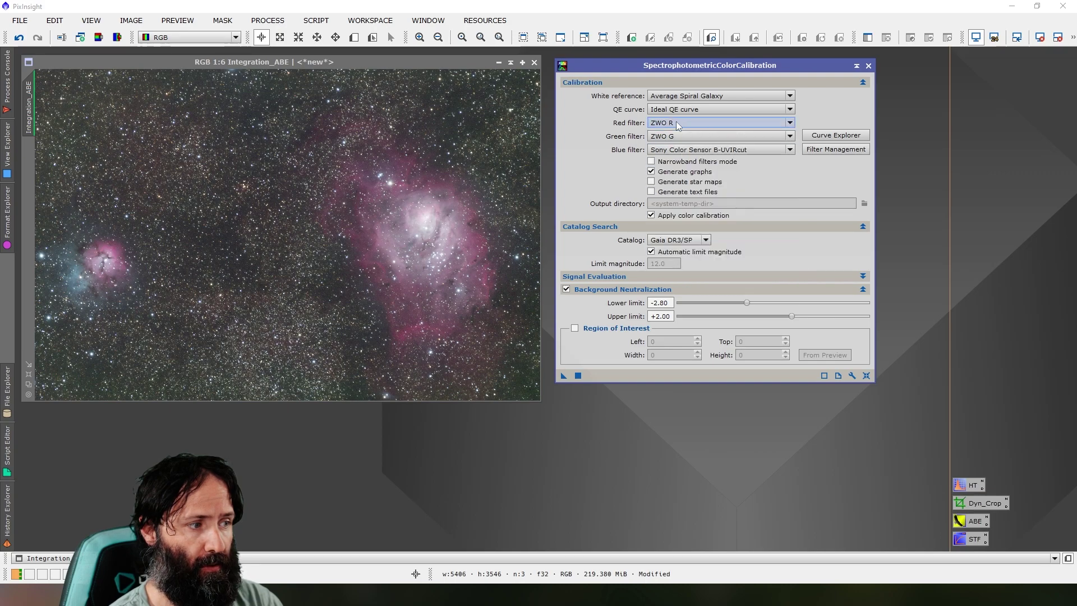
Look through the available blue filters and set the blue filter to ZWO B.
{"action": "left_click", "coordinate": [676, 150]}
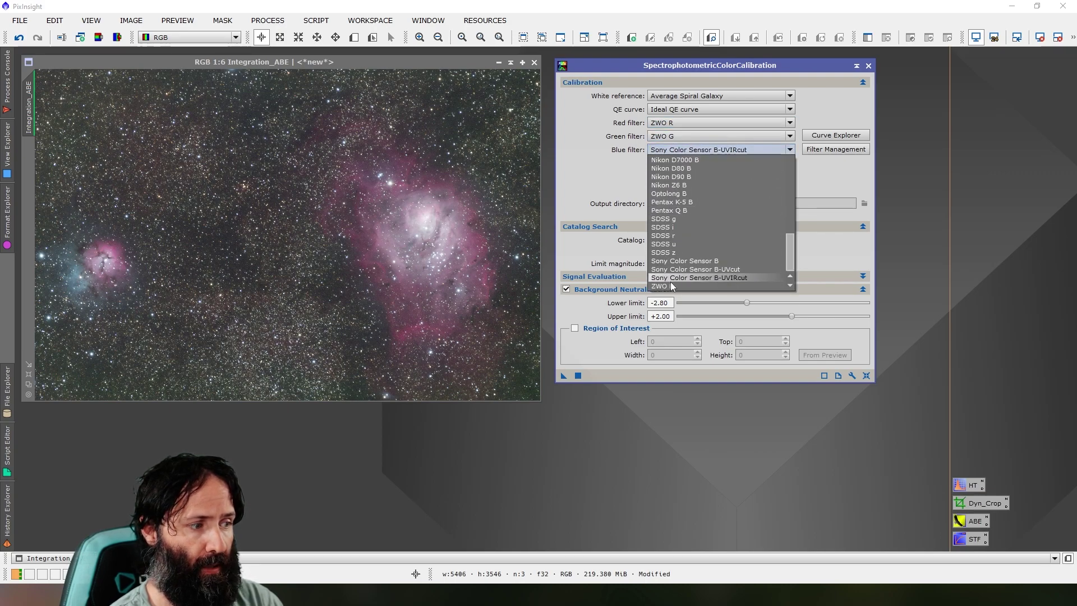
{"action": "scroll", "coordinate": [672, 286], "scroll_direction": "down", "scroll_amount": 1}
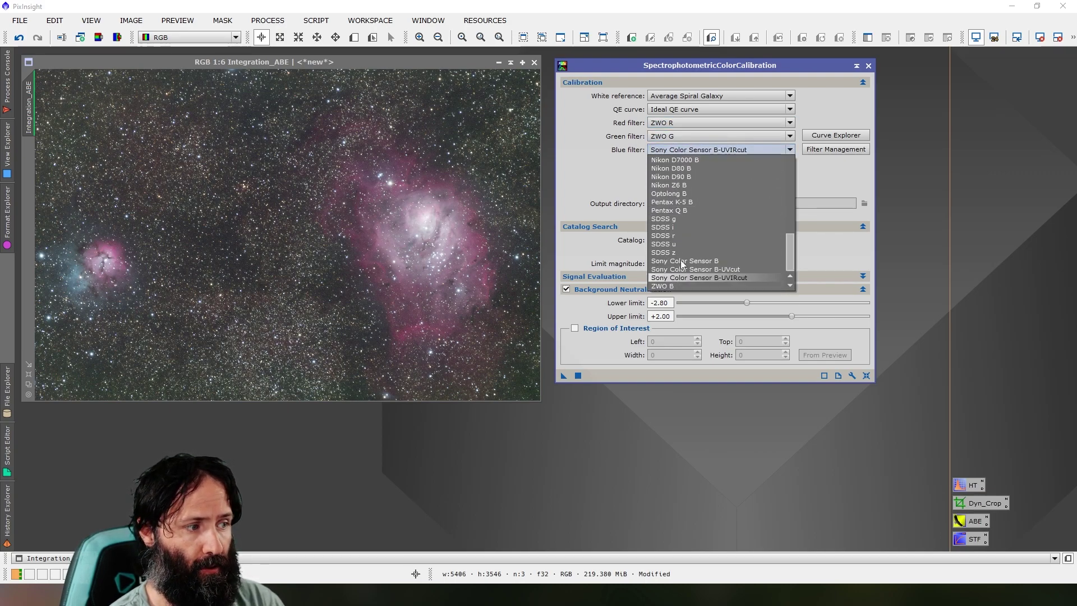
{"action": "scroll", "coordinate": [679, 219], "scroll_direction": "up", "scroll_amount": 4}
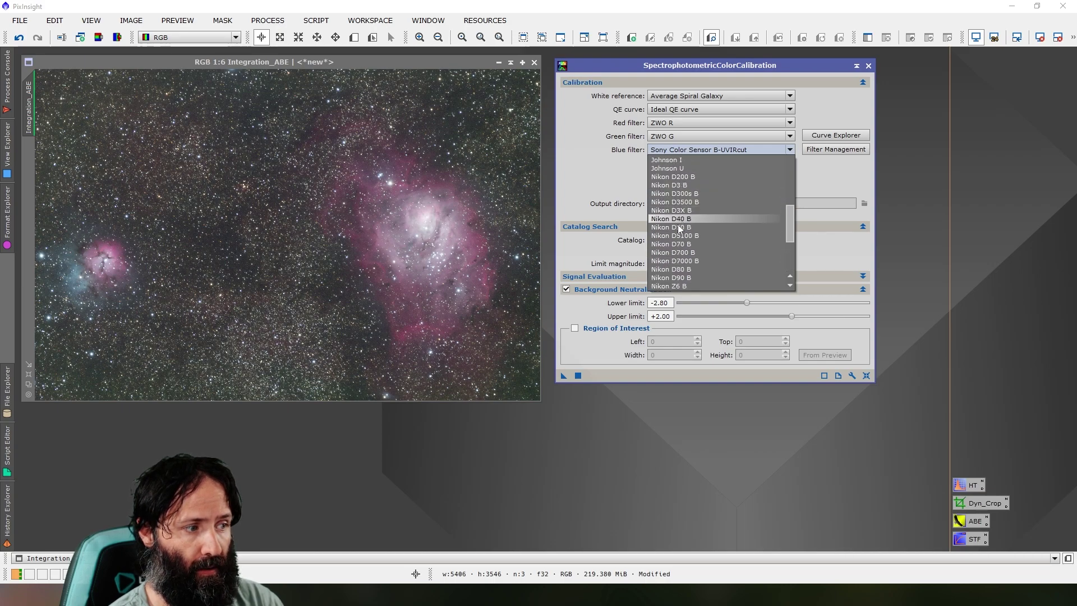
{"action": "scroll", "coordinate": [671, 247], "scroll_direction": "down", "scroll_amount": 4}
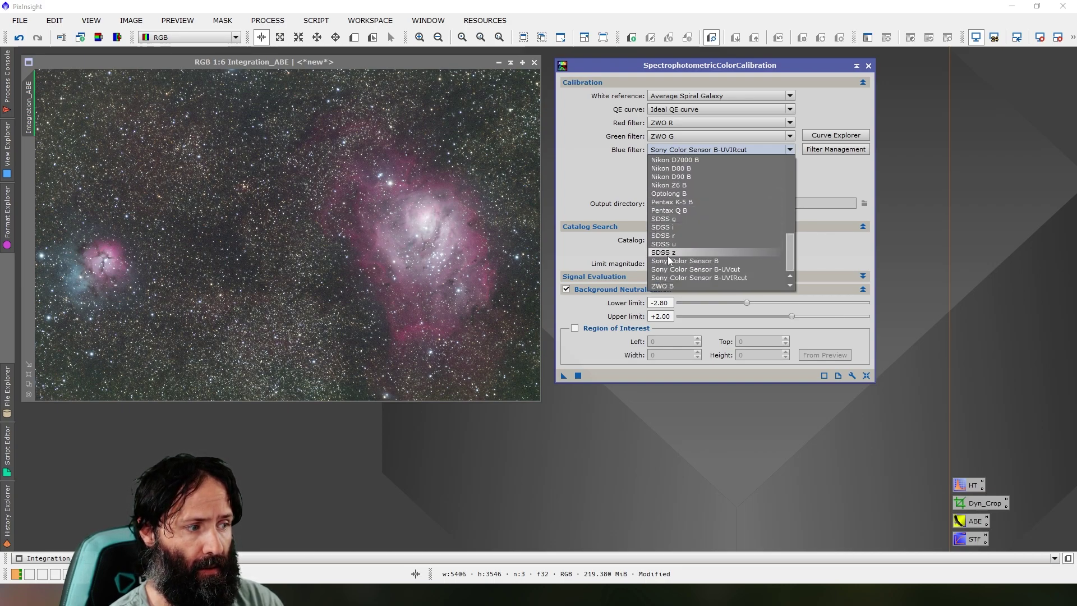
{"action": "scroll", "coordinate": [668, 252], "scroll_direction": "up", "scroll_amount": 15}
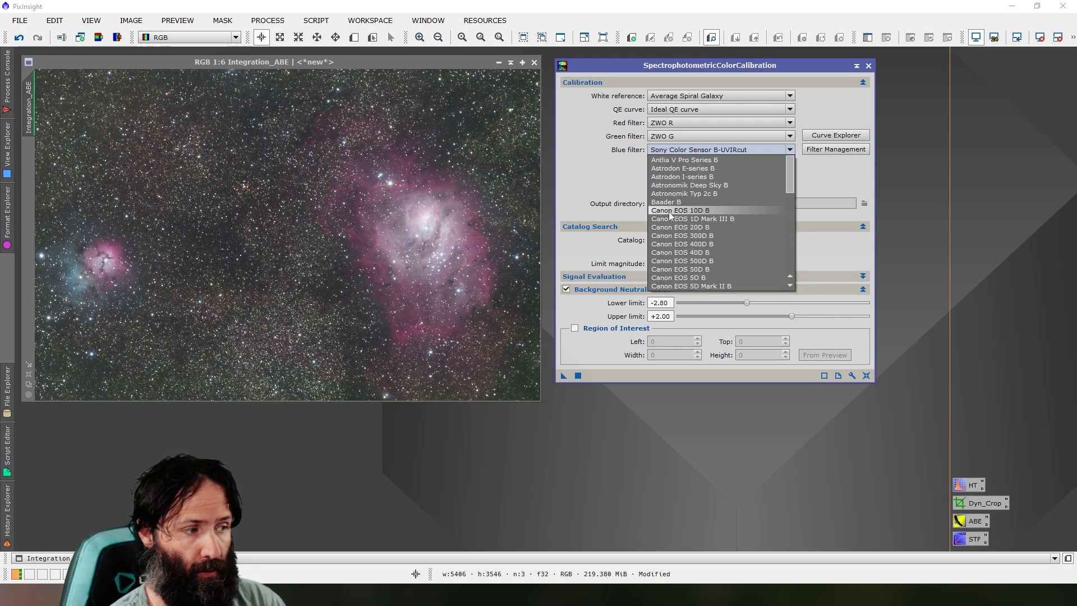
{"action": "scroll", "coordinate": [668, 211], "scroll_direction": "down", "scroll_amount": 15}
{"action": "left_click", "coordinate": [667, 210]}
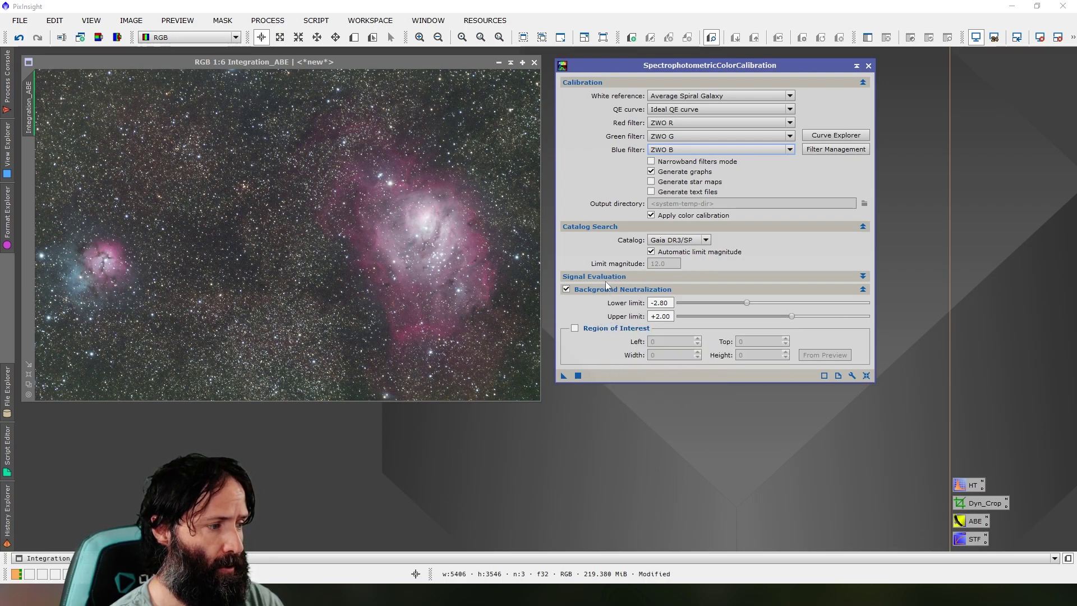
Create a preview of about 65 by 40 pixels on a dark background patch near the upper-left corner of the Integration_ABE image.
{"action": "mouse_move", "coordinate": [637, 323]}
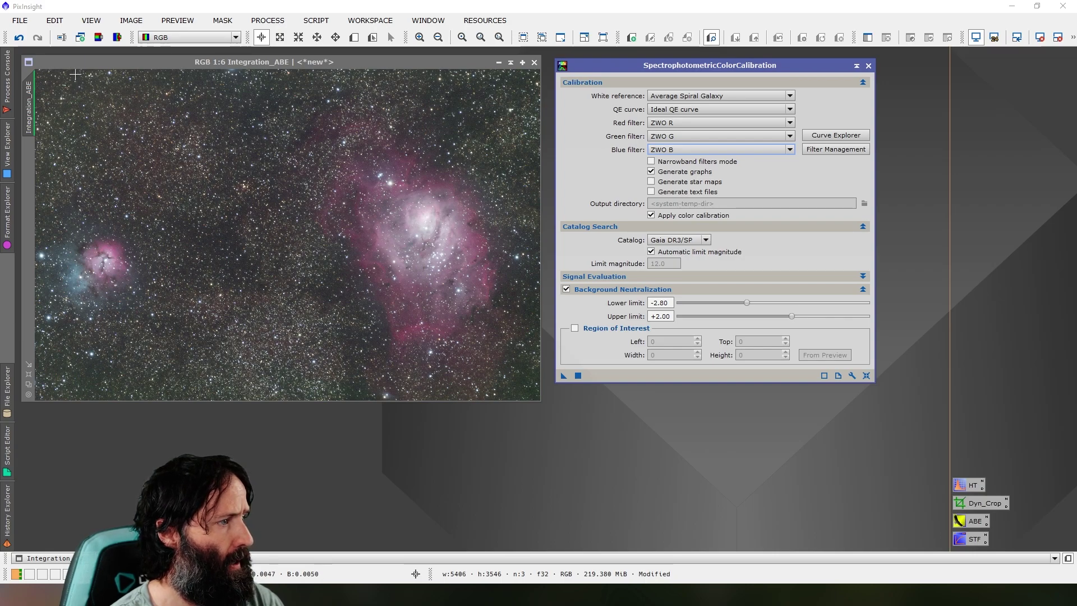
{"action": "left_click", "coordinate": [420, 37]}
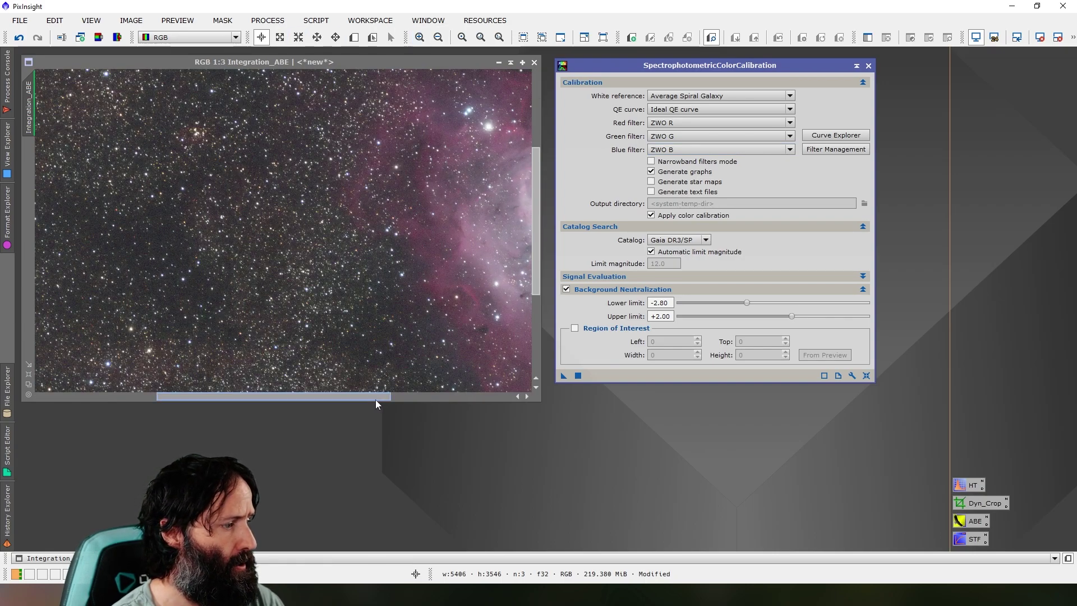
{"action": "left_click_drag", "start_coordinate": [376, 400], "coordinate": [217, 403]}
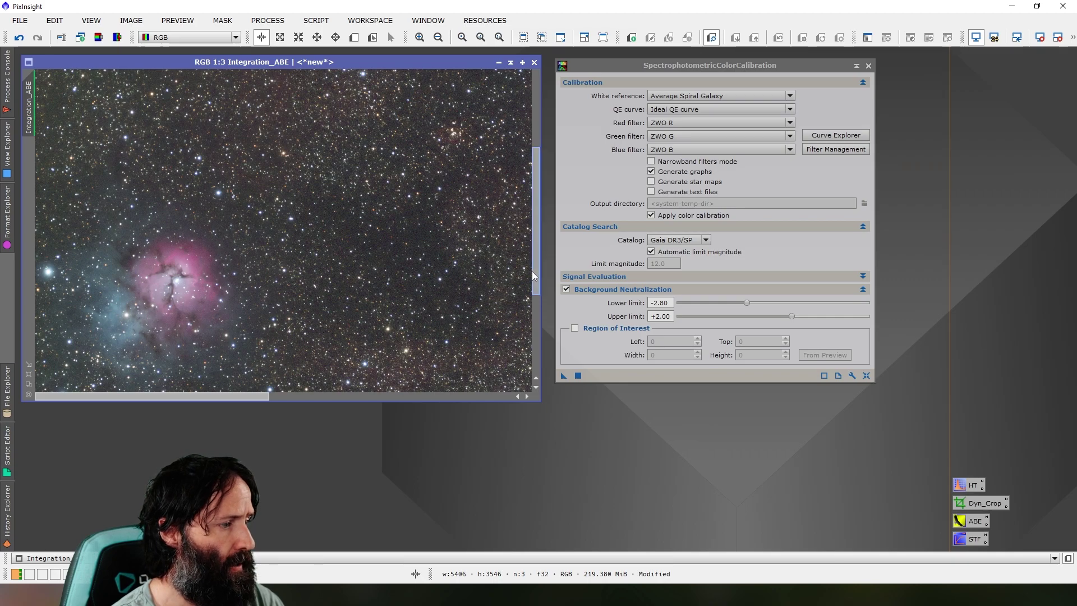
{"action": "left_click_drag", "start_coordinate": [535, 272], "coordinate": [535, 194]}
{"action": "left_click", "coordinate": [420, 37]}
{"action": "left_click_drag", "start_coordinate": [180, 397], "coordinate": [93, 396]}
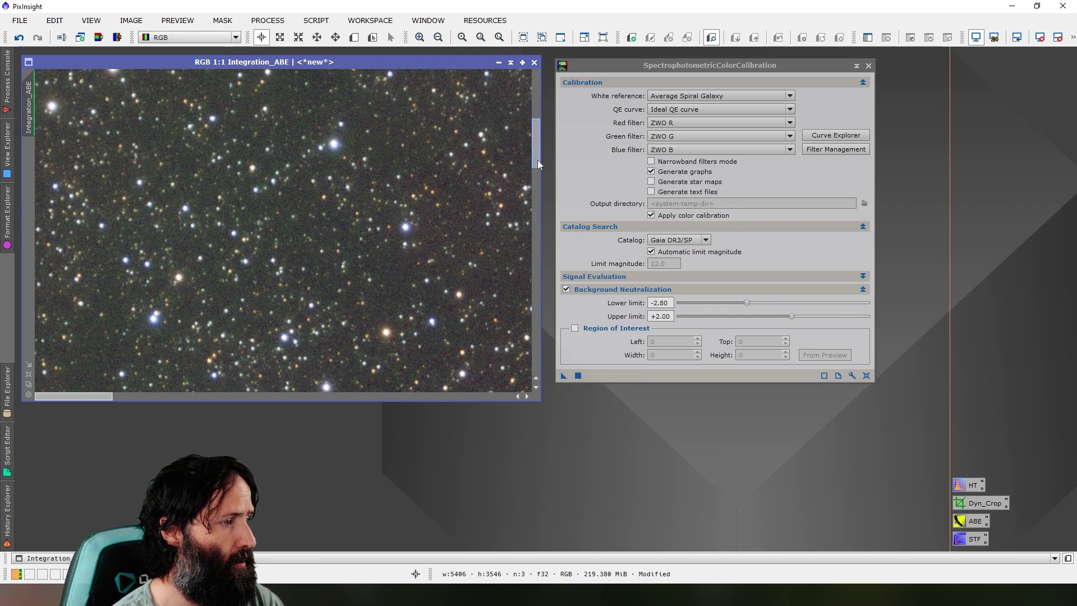
{"action": "left_click_drag", "start_coordinate": [536, 160], "coordinate": [537, 104]}
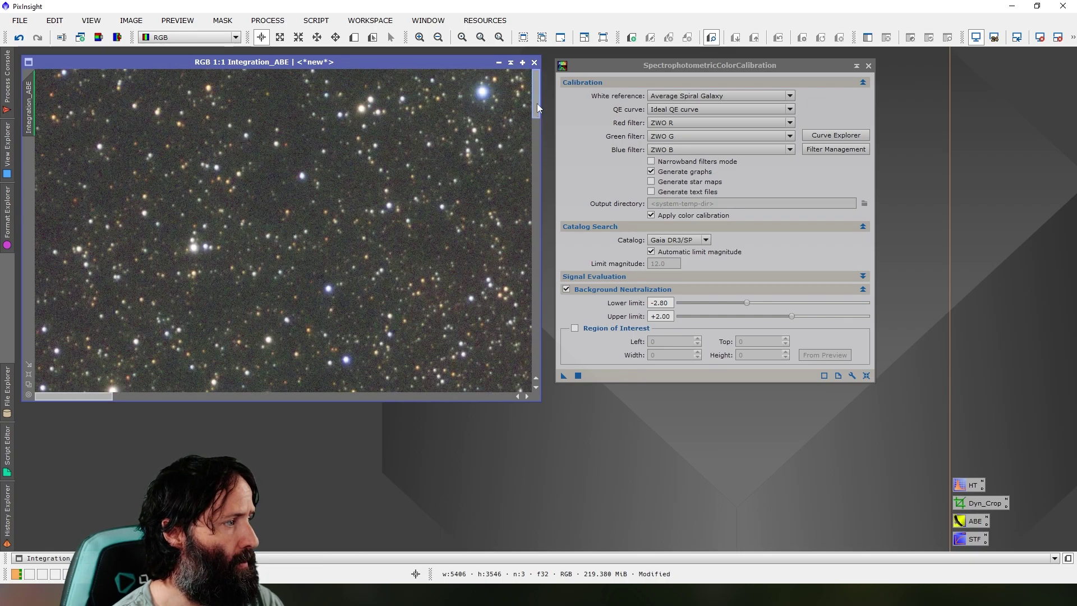
{"action": "left_click", "coordinate": [354, 37]}
{"action": "left_click_drag", "start_coordinate": [263, 103], "coordinate": [299, 126]}
{"action": "left_click", "coordinate": [542, 38]}
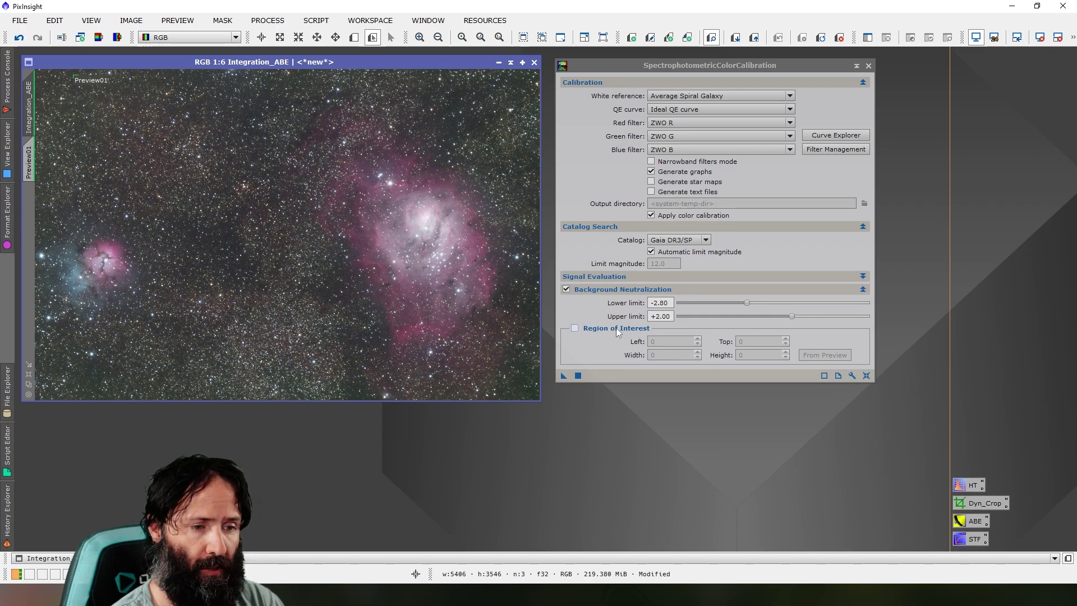
Enable the background neutralization region of interest and take its coordinates from Preview01 of Integration_ABE.
{"action": "left_click", "coordinate": [575, 328]}
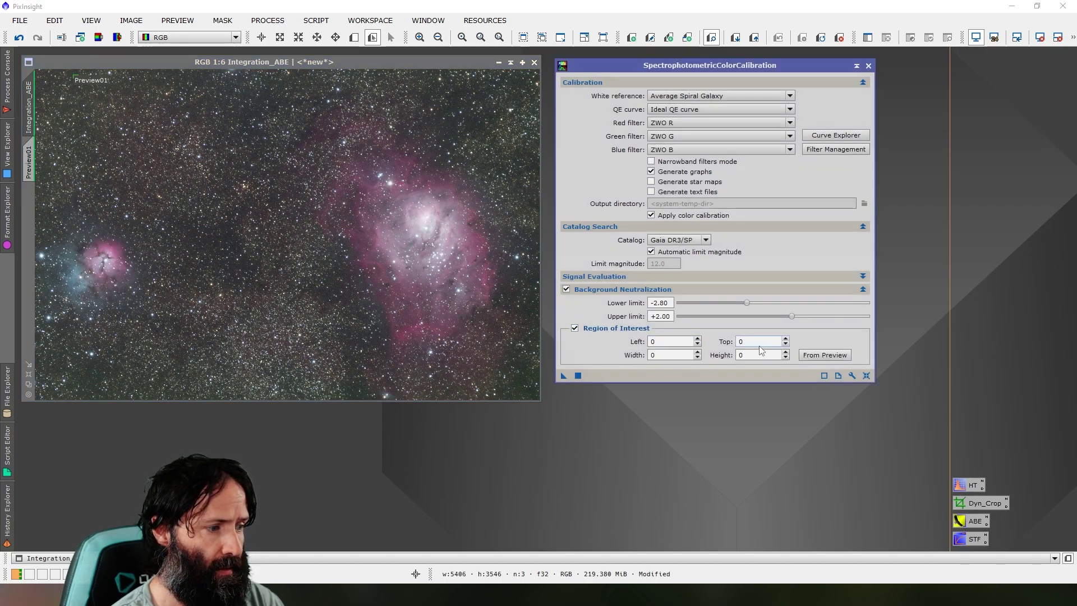
{"action": "left_click", "coordinate": [830, 357]}
{"action": "left_click", "coordinate": [495, 290]}
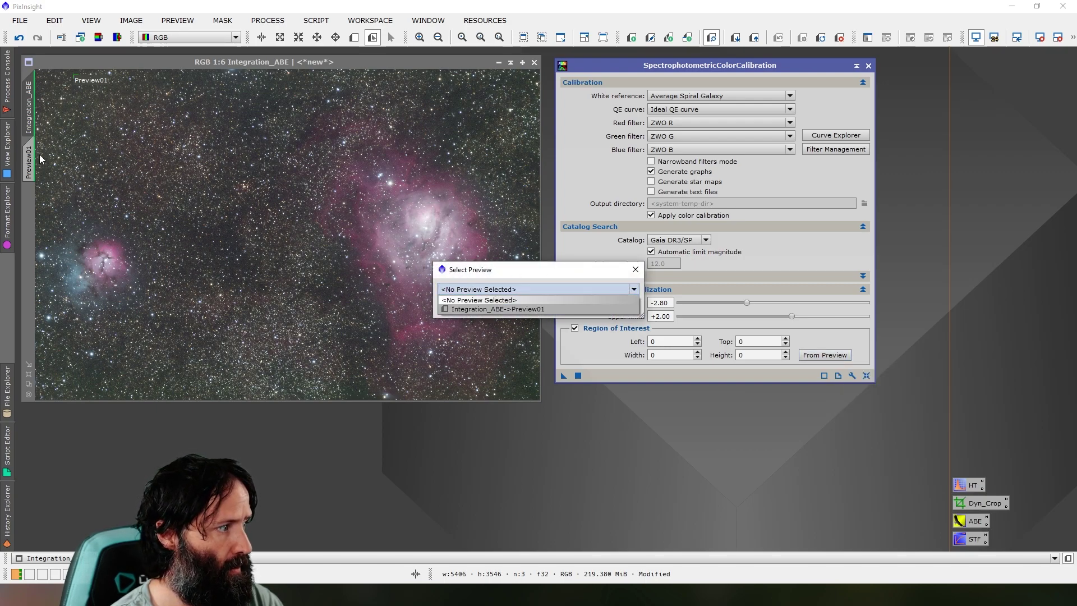
{"action": "left_click", "coordinate": [508, 309]}
{"action": "left_click", "coordinate": [558, 306]}
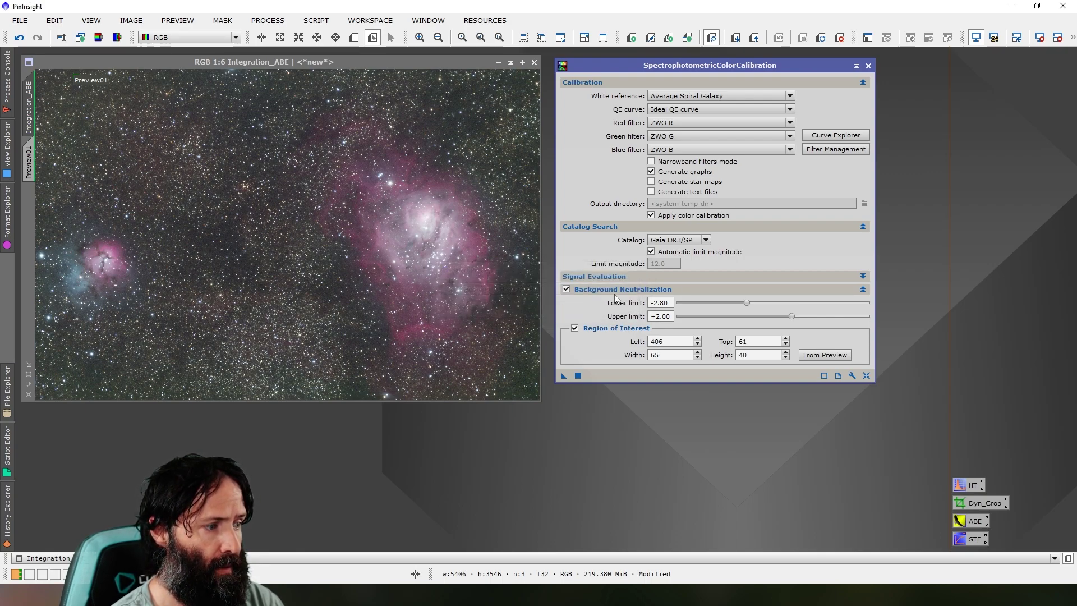
Try to apply the color calibration to the Integration_ABE image with the Gaia DR3/SP catalog.
{"action": "left_click", "coordinate": [705, 240]}
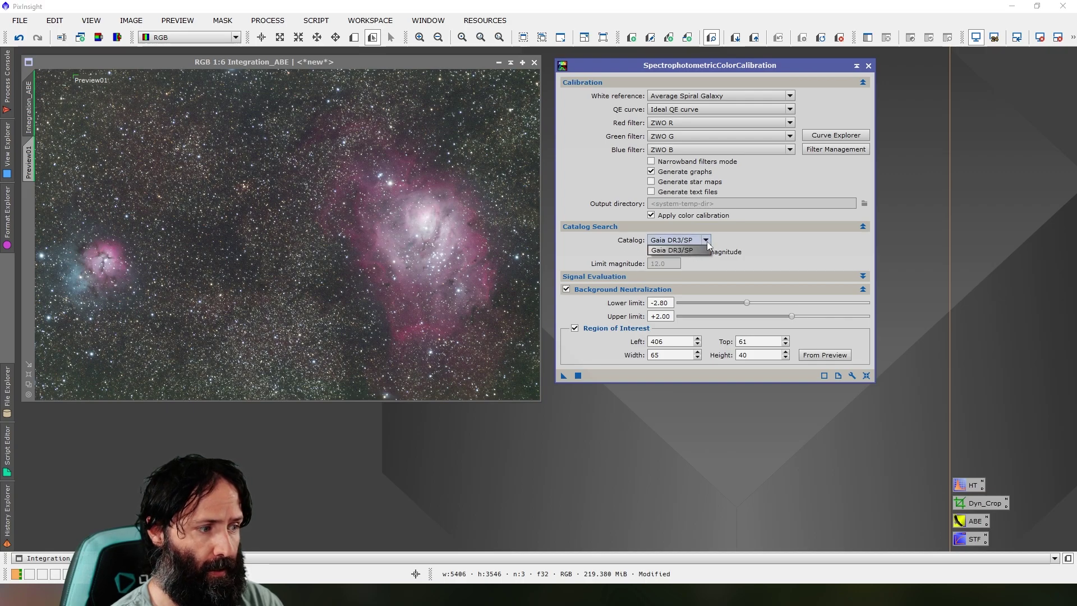
{"action": "left_click", "coordinate": [684, 253]}
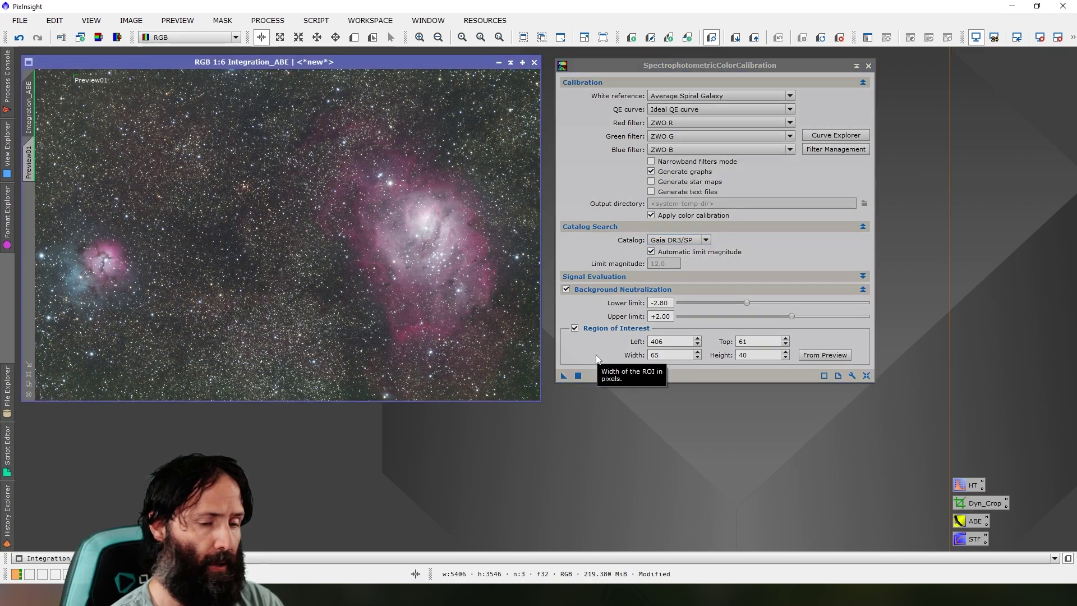
{"action": "left_click", "coordinate": [578, 375]}
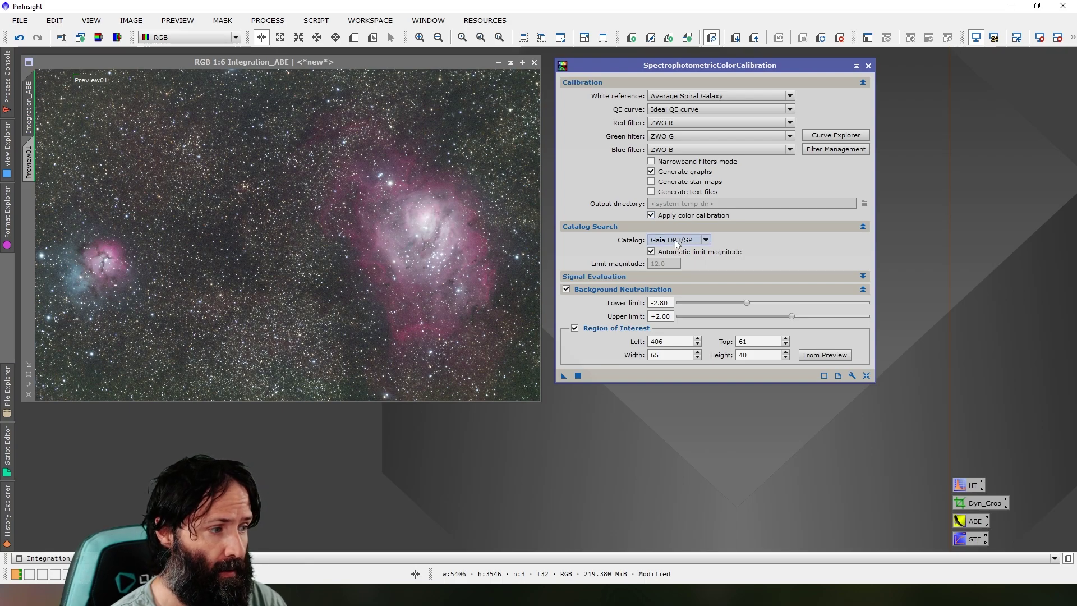
Start the ImageSolver script and fill in the image coordinates through an online search for Lagoon.
{"action": "left_click", "coordinate": [303, 22]}
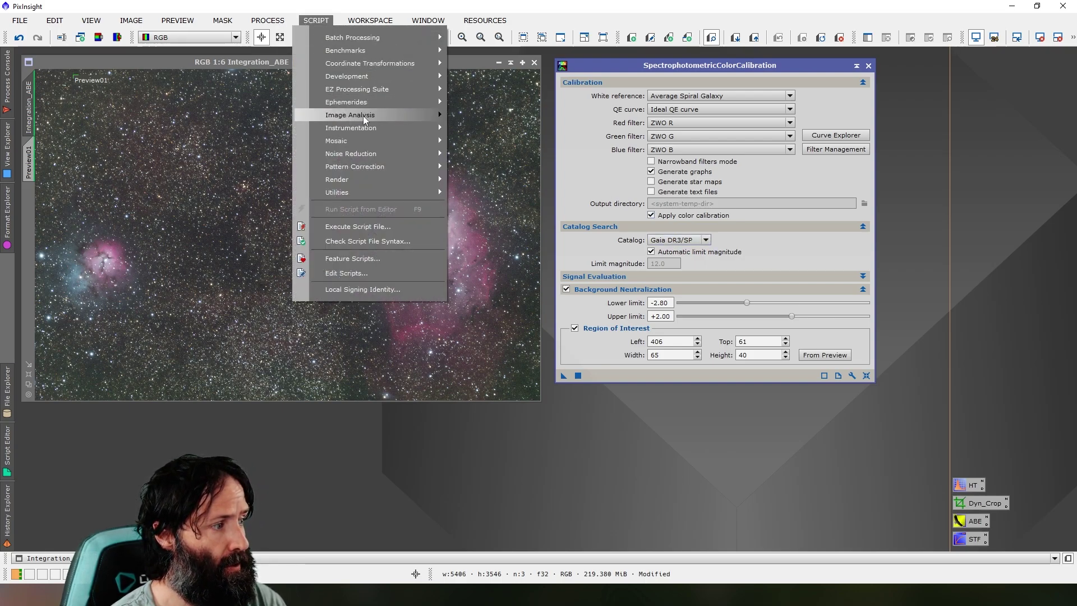
{"action": "mouse_move", "coordinate": [373, 115]}
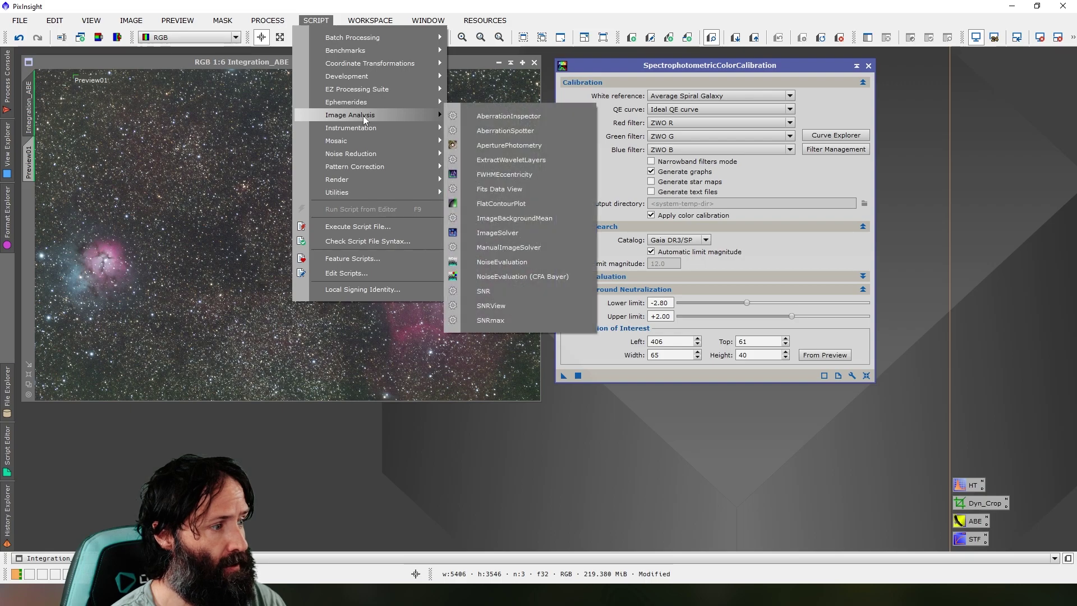
{"action": "left_click", "coordinate": [490, 236]}
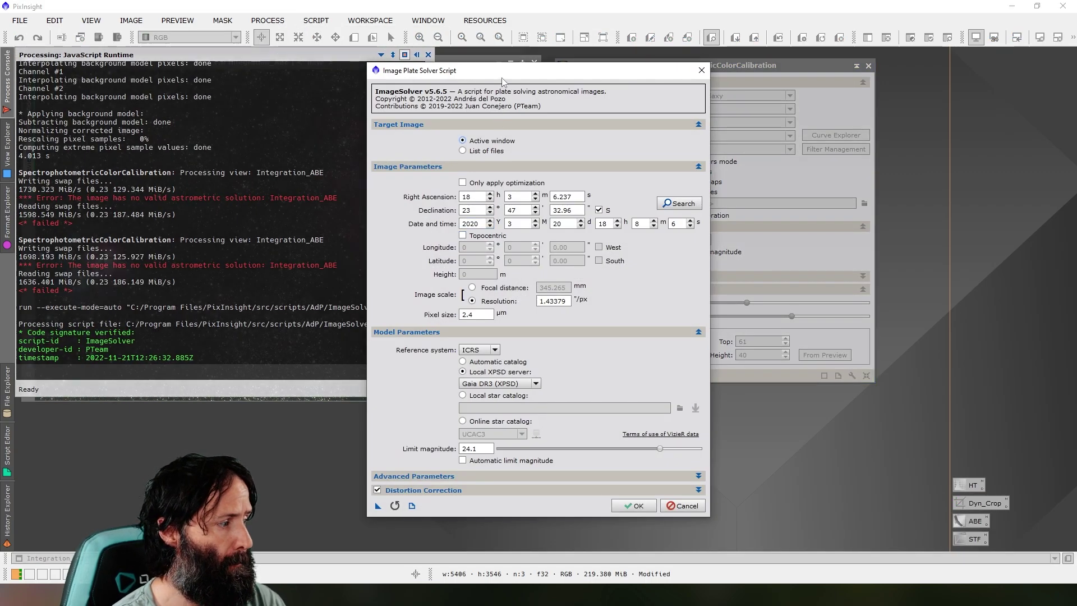
{"action": "left_click_drag", "start_coordinate": [503, 80], "coordinate": [678, 78]}
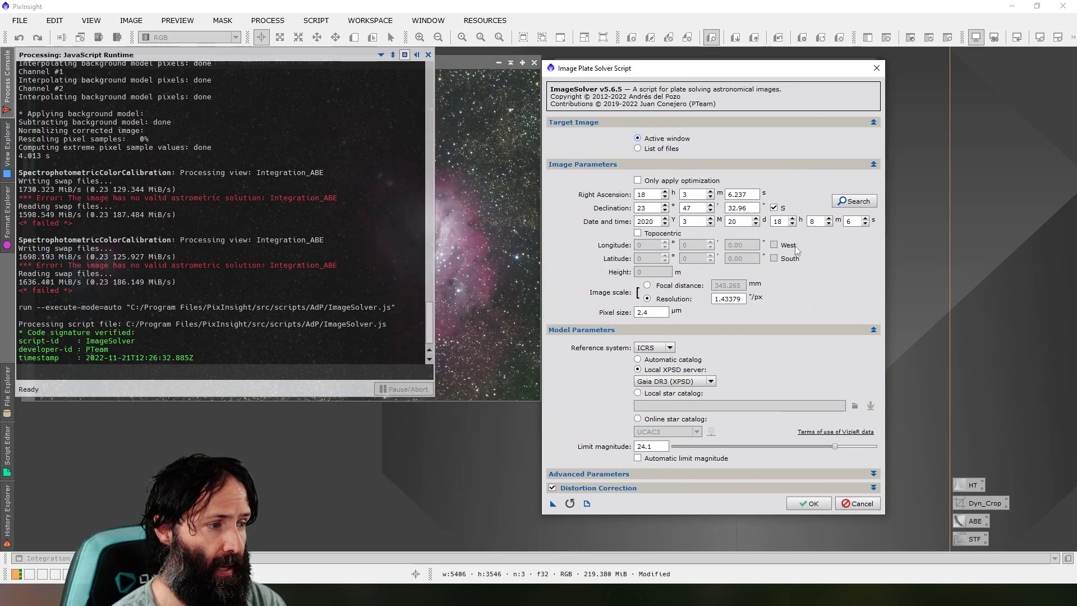
{"action": "left_click", "coordinate": [855, 202]}
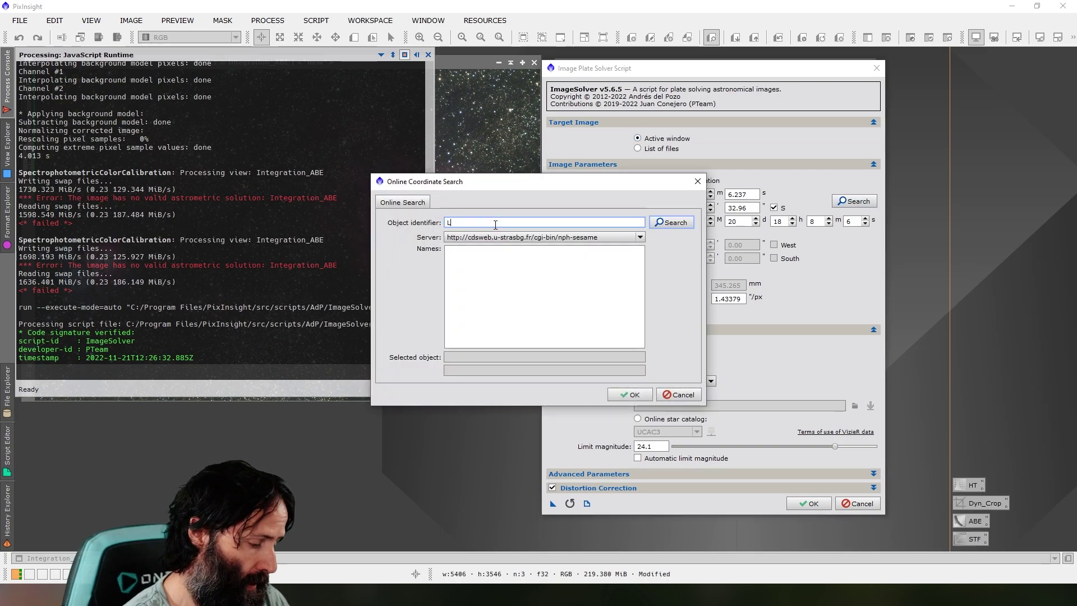
{"action": "type", "text": "Lagoon"}
{"action": "key", "text": "Return"}
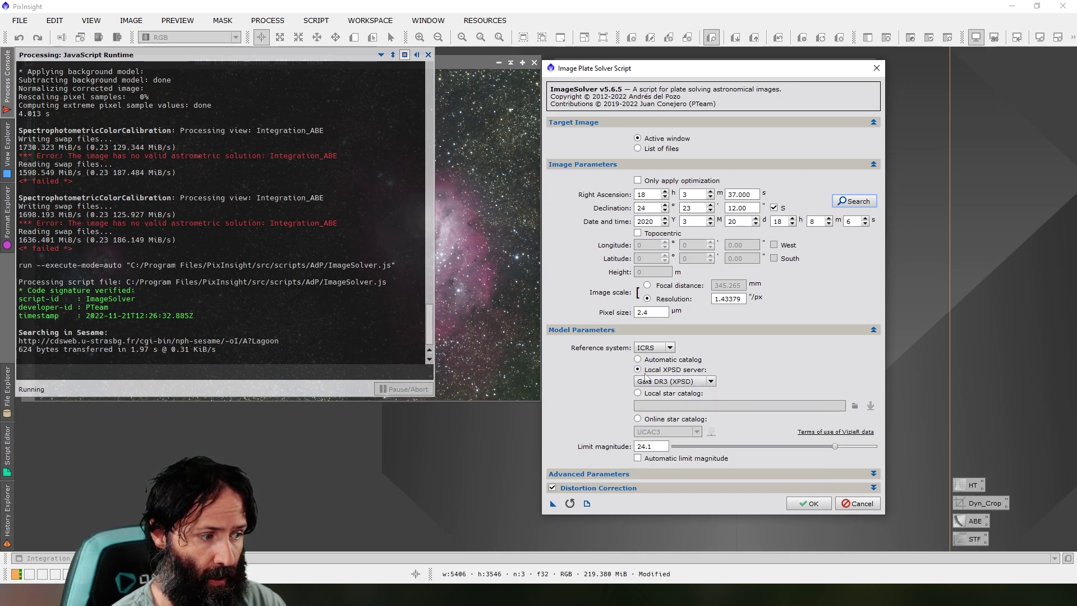
Use the Gaia DR3 (XPSD) local catalog and plate solve the active Integration_ABE image.
{"action": "left_click", "coordinate": [710, 381]}
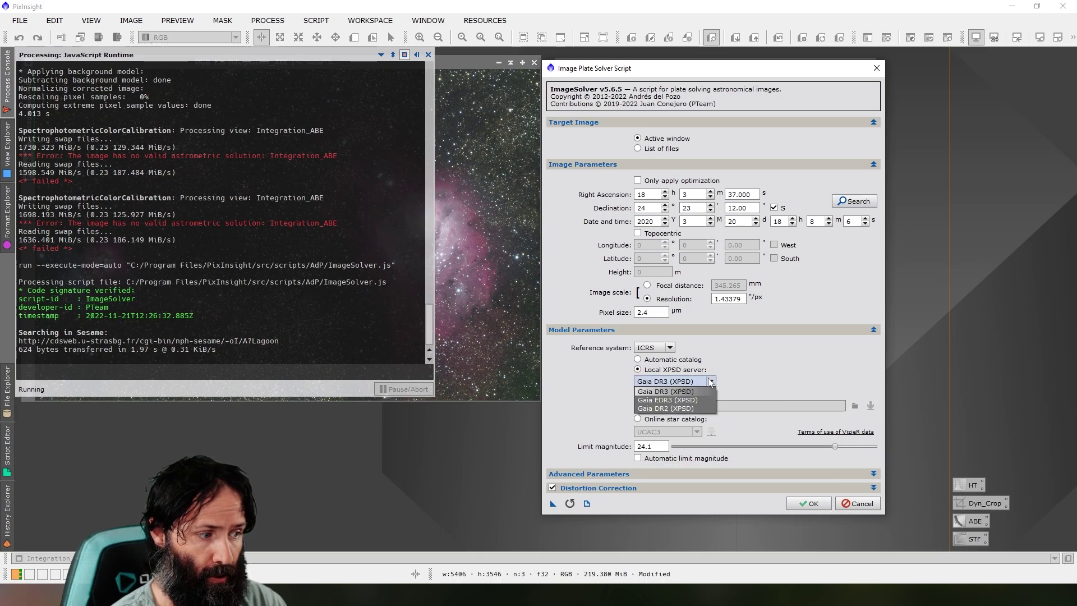
{"action": "left_click", "coordinate": [664, 392]}
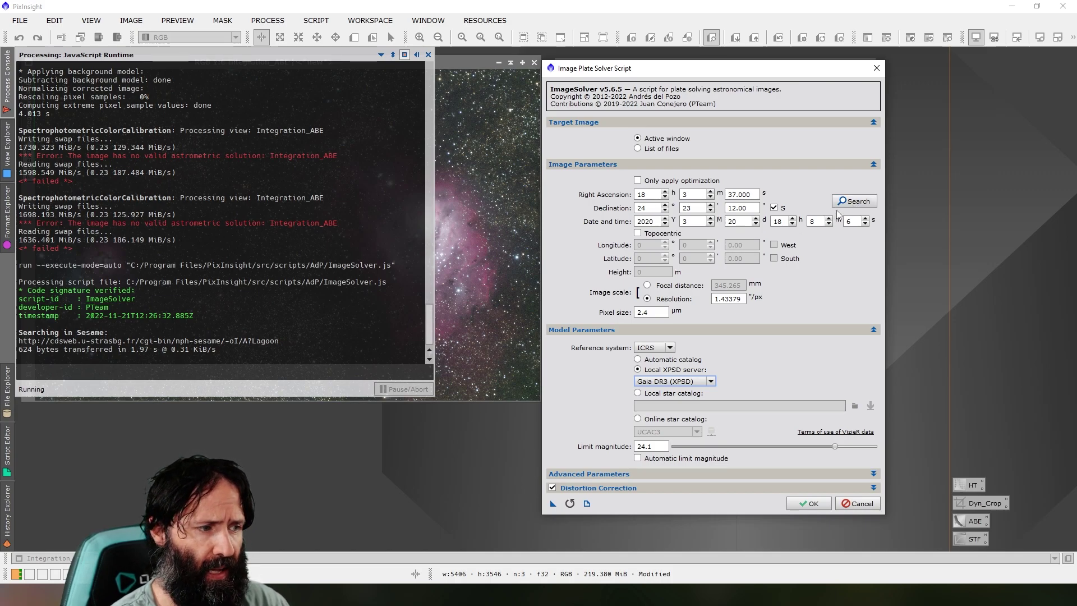
{"action": "left_click", "coordinate": [810, 504]}
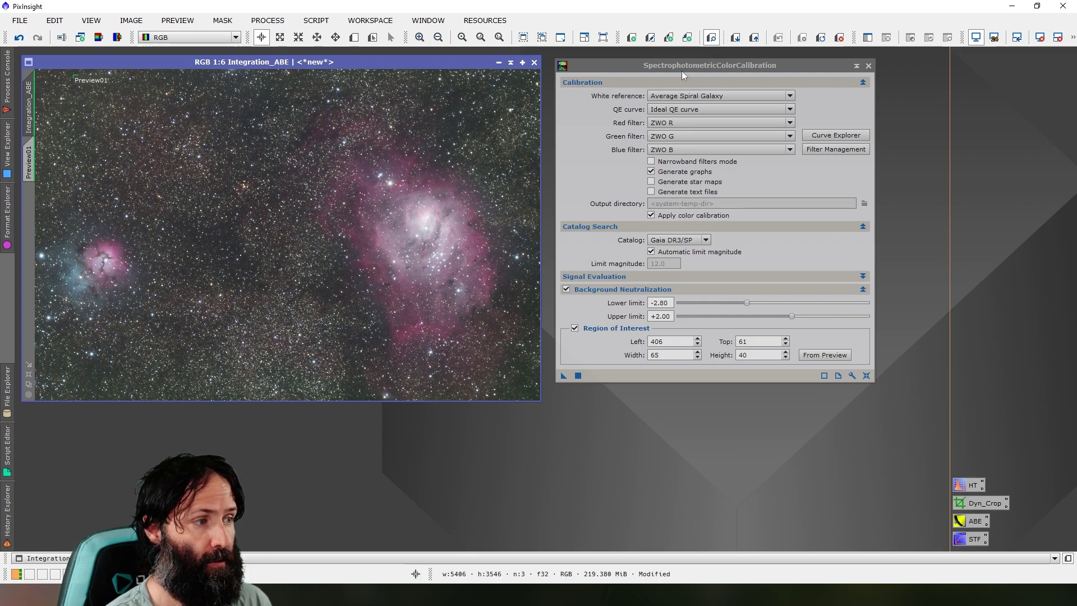
Apply SpectrophotometricColorCalibration to the plate-solved Integration_ABE image, and close the white balance graphs and the process.
{"action": "left_click", "coordinate": [578, 377]}
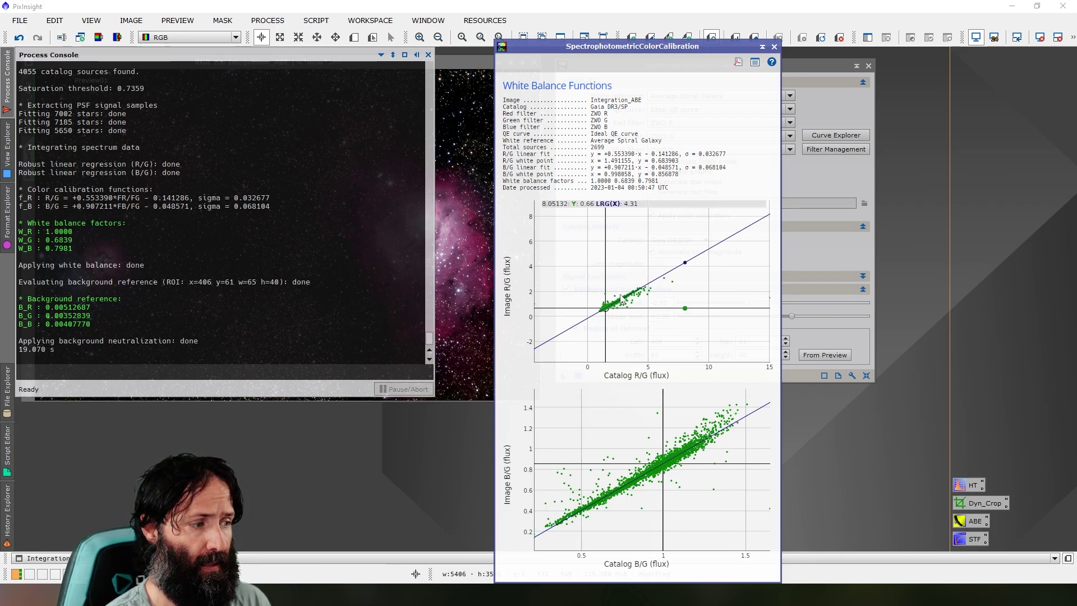
{"action": "left_click", "coordinate": [774, 46]}
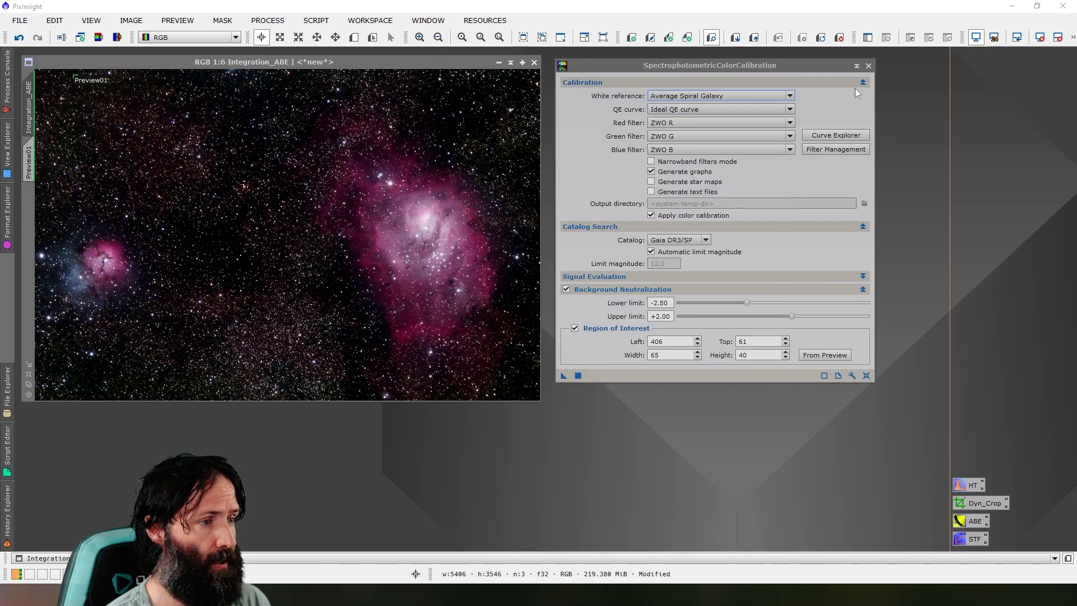
{"action": "left_click", "coordinate": [868, 66]}
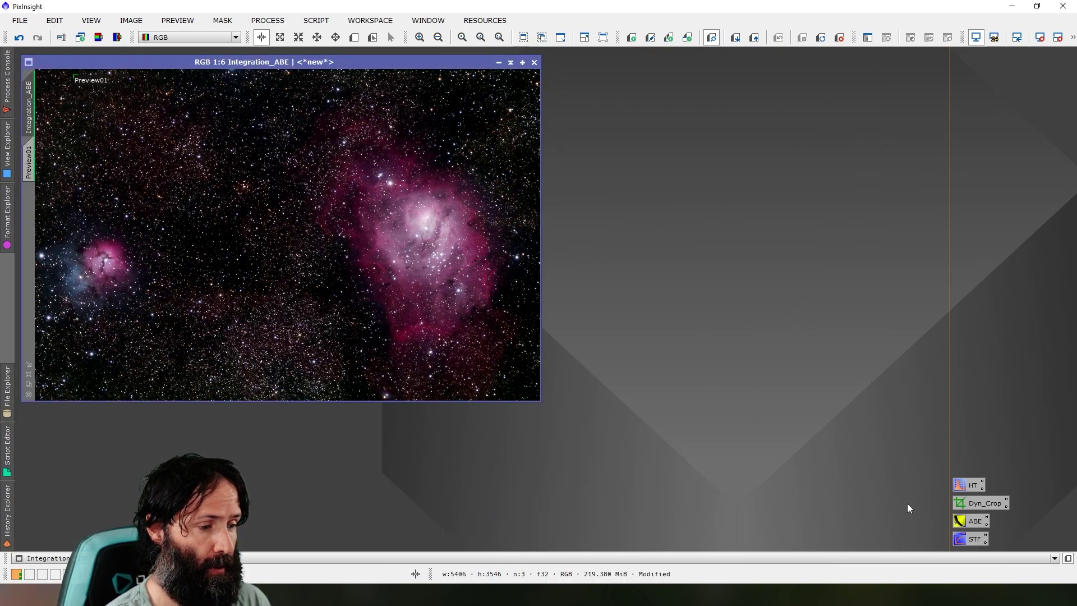
Auto-stretch the display of the color-calibrated Integration_ABE image with ScreenTransferFunction and close the process.
{"action": "double_click", "coordinate": [973, 539]}
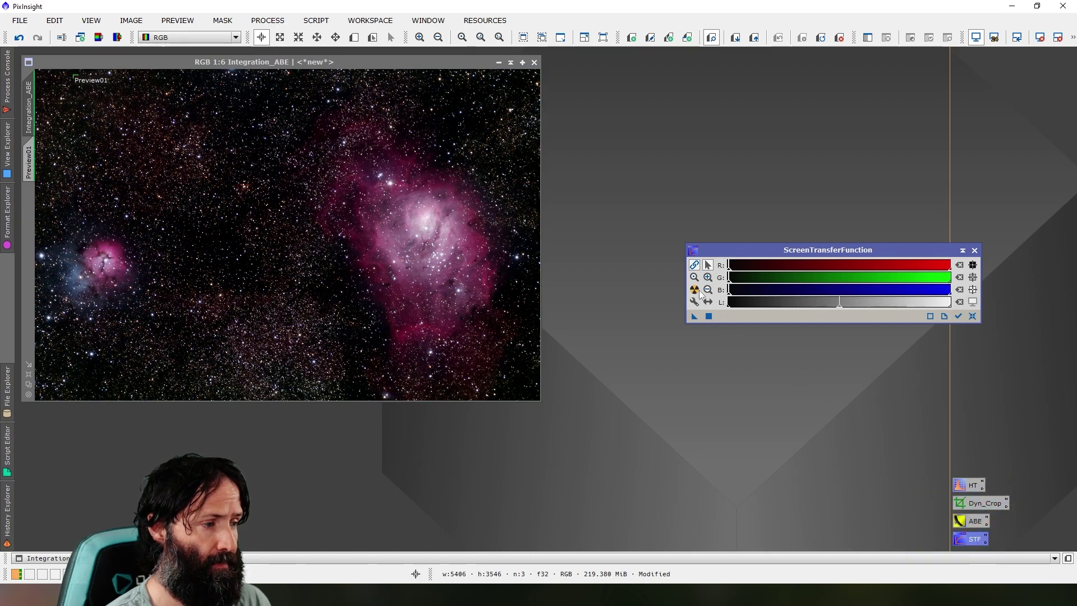
{"action": "left_click", "coordinate": [694, 290]}
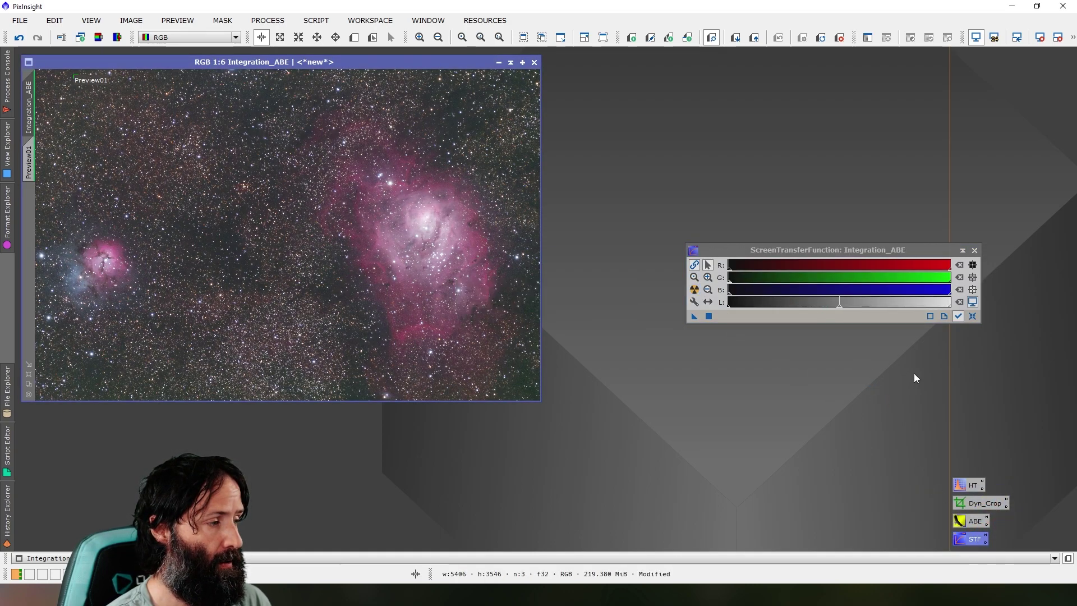
{"action": "left_click", "coordinate": [974, 251]}
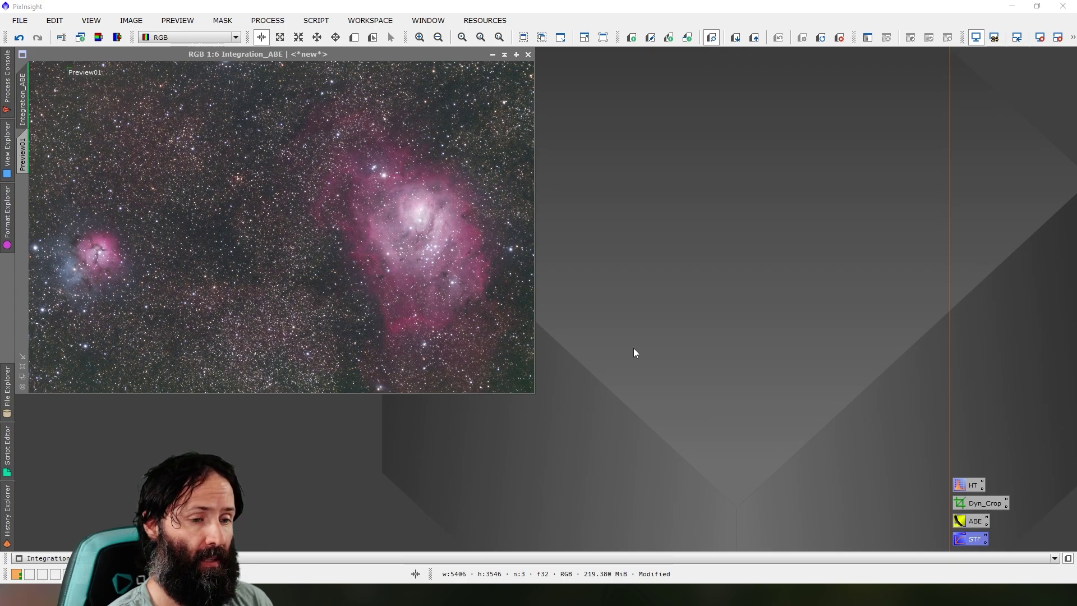
Undo the color calibration on the Integration_ABE image and duplicate it, placing the copy directly beside the original.
{"action": "left_click", "coordinate": [105, 52]}
{"action": "left_click", "coordinate": [19, 38]}
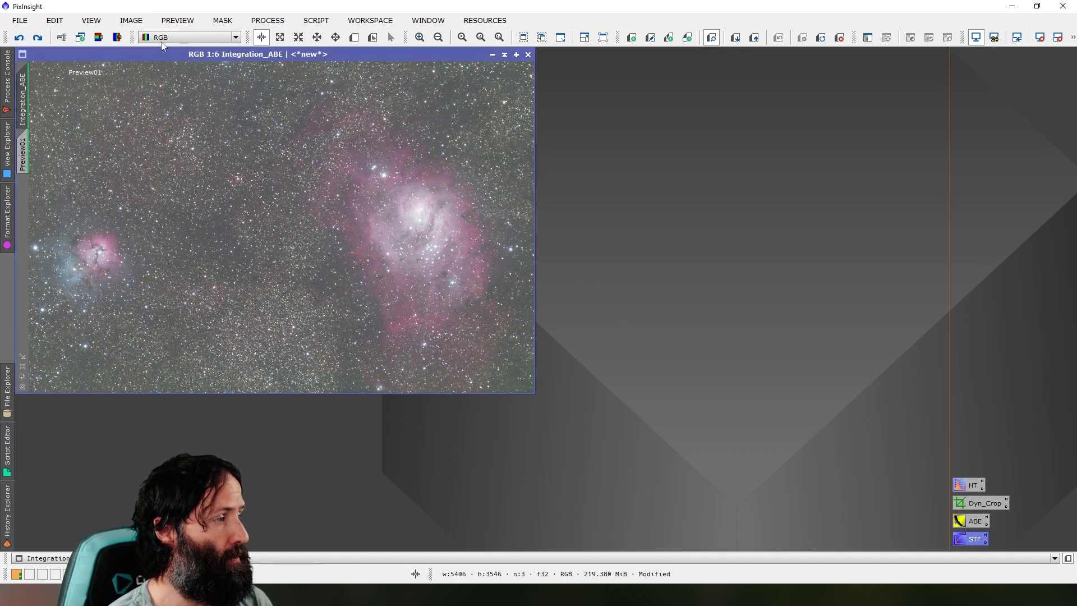
{"action": "left_click", "coordinate": [131, 20]}
{"action": "left_click", "coordinate": [156, 117]}
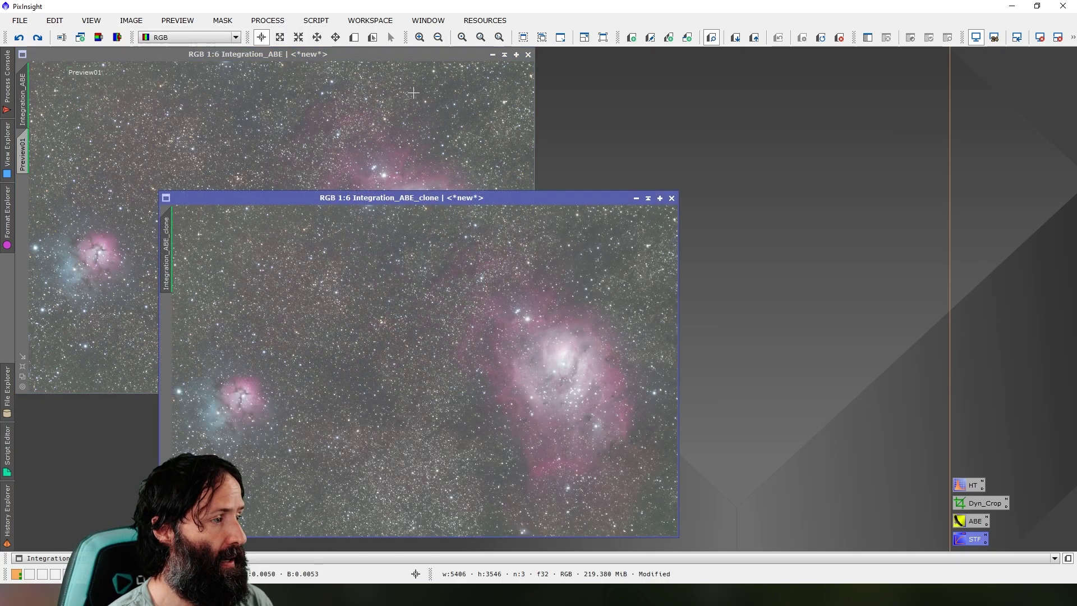
{"action": "mouse_move", "coordinate": [453, 197]}
{"action": "left_mouse_down"}
{"action": "mouse_move", "coordinate": [796, 56]}
{"action": "mouse_move", "coordinate": [773, 51]}
{"action": "left_mouse_up"}
Redo the color calibration on the original Integration_ABE image and auto-stretch the display of the uncalibrated clone with ScreenTransferFunction.
{"action": "left_click", "coordinate": [341, 54]}
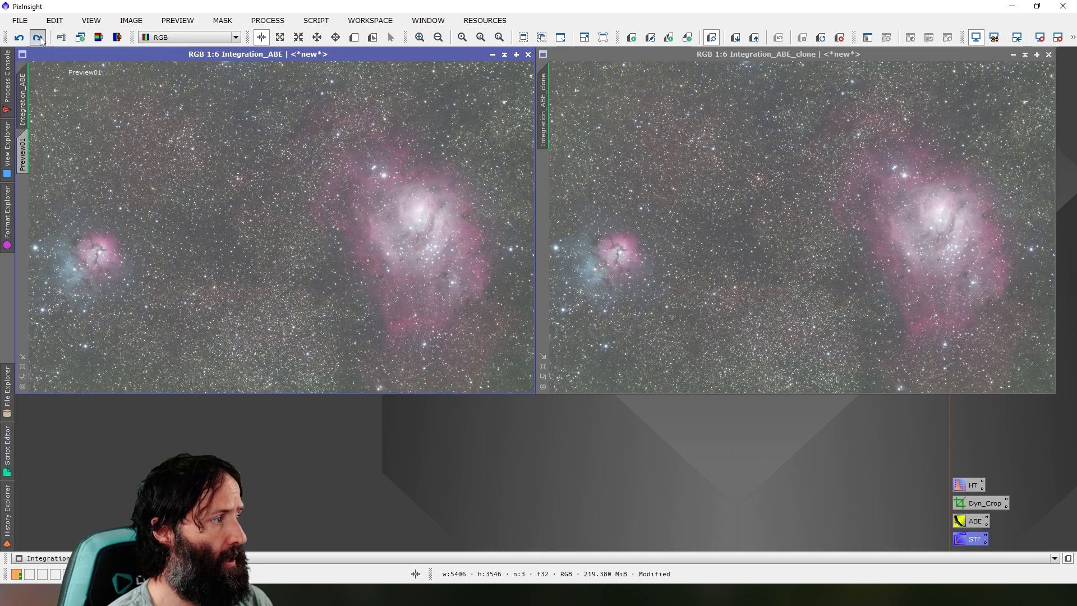
{"action": "left_click", "coordinate": [38, 37]}
{"action": "double_click", "coordinate": [981, 540]}
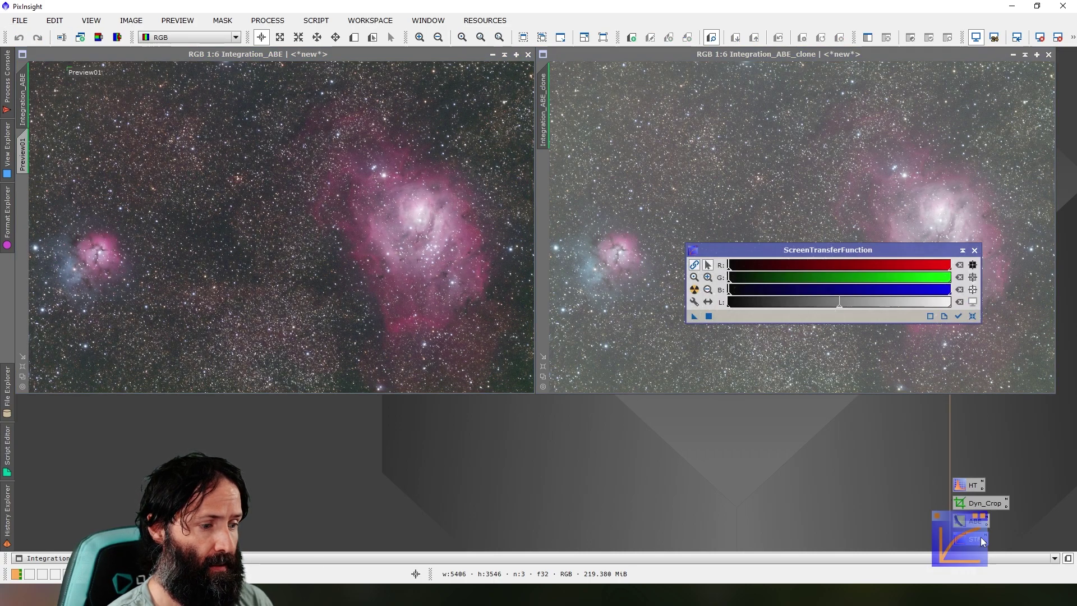
{"action": "left_click", "coordinate": [699, 288]}
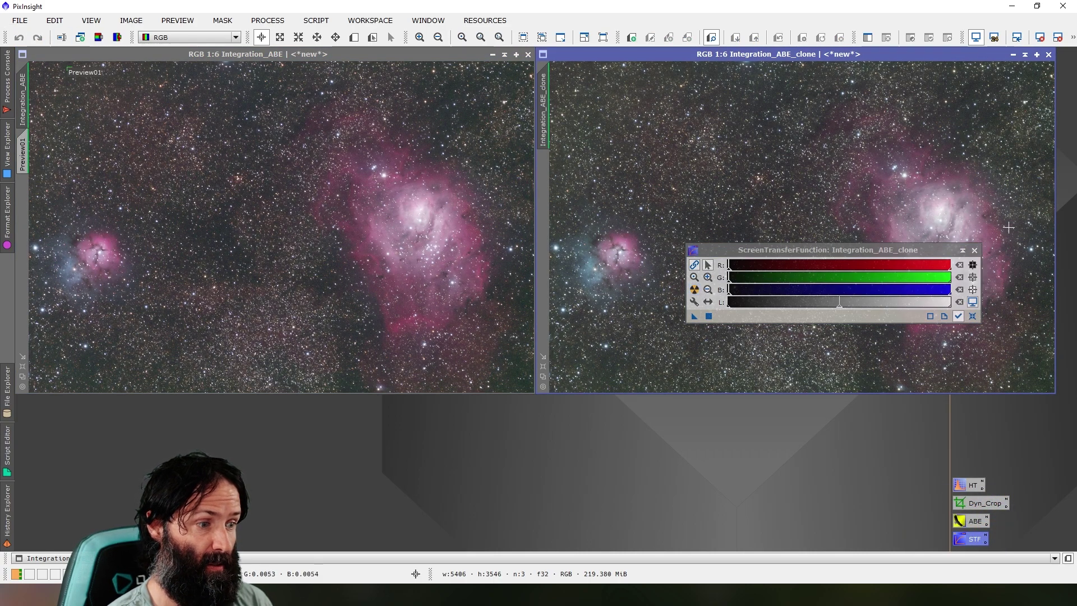
{"action": "left_click", "coordinate": [975, 250]}
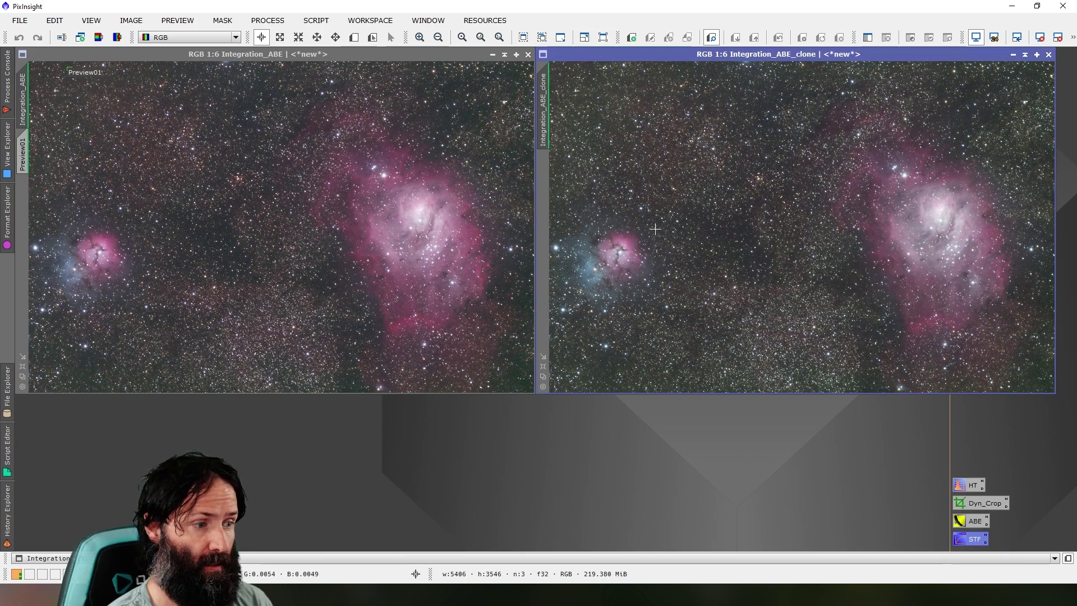